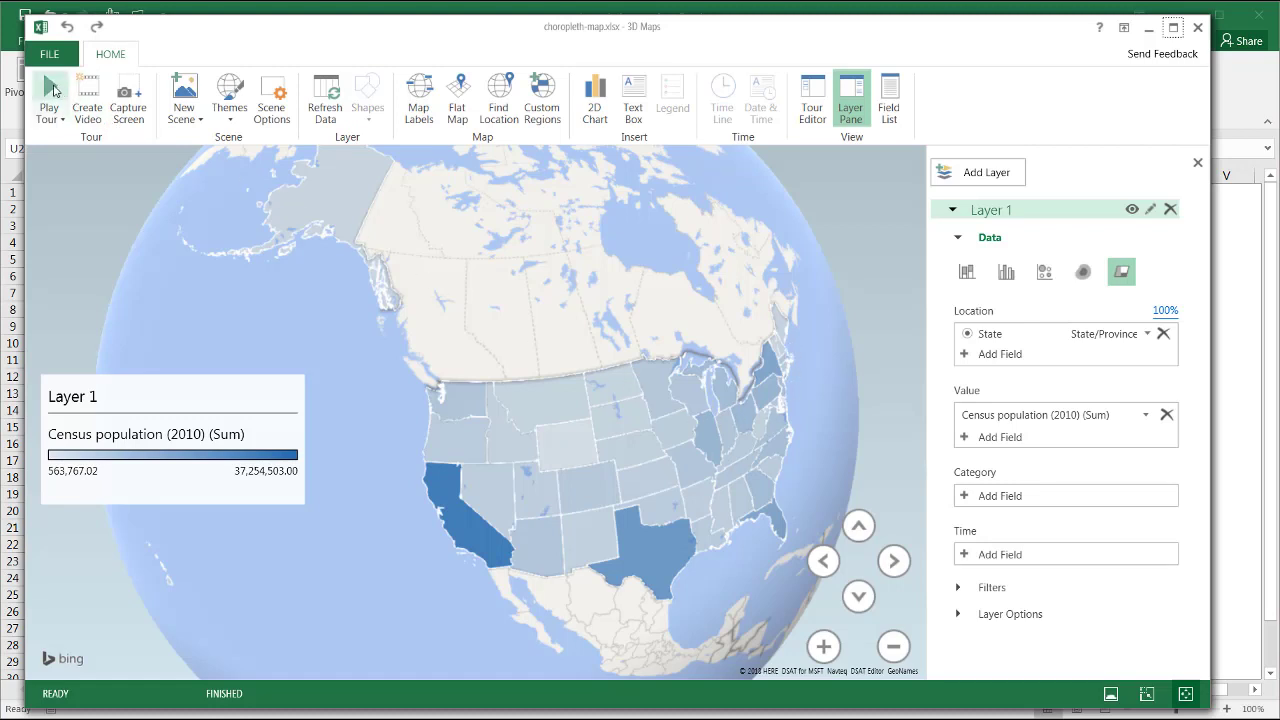
Play the finished census-population choropleth tour in 3D Maps.
click(54, 90)
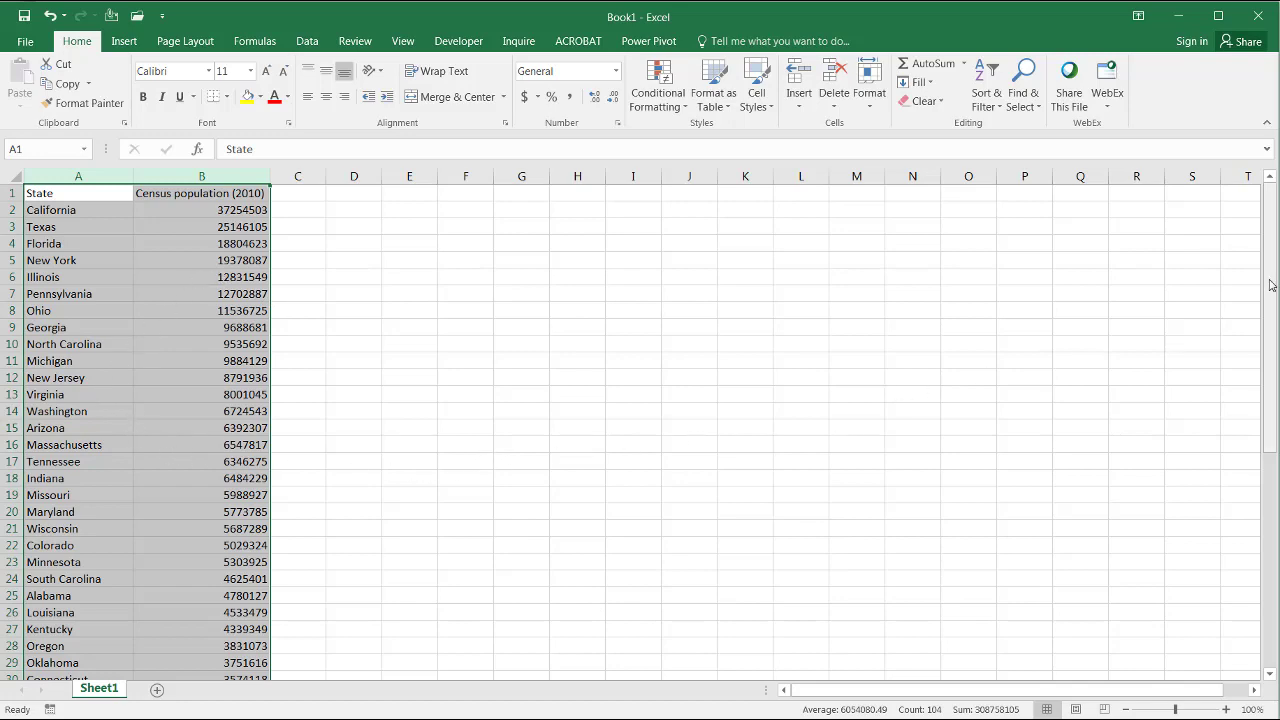
Edit cell A41 so 'State of Hawaii' reads just 'Hawaii'.
drag(1271, 286, 1276, 540)
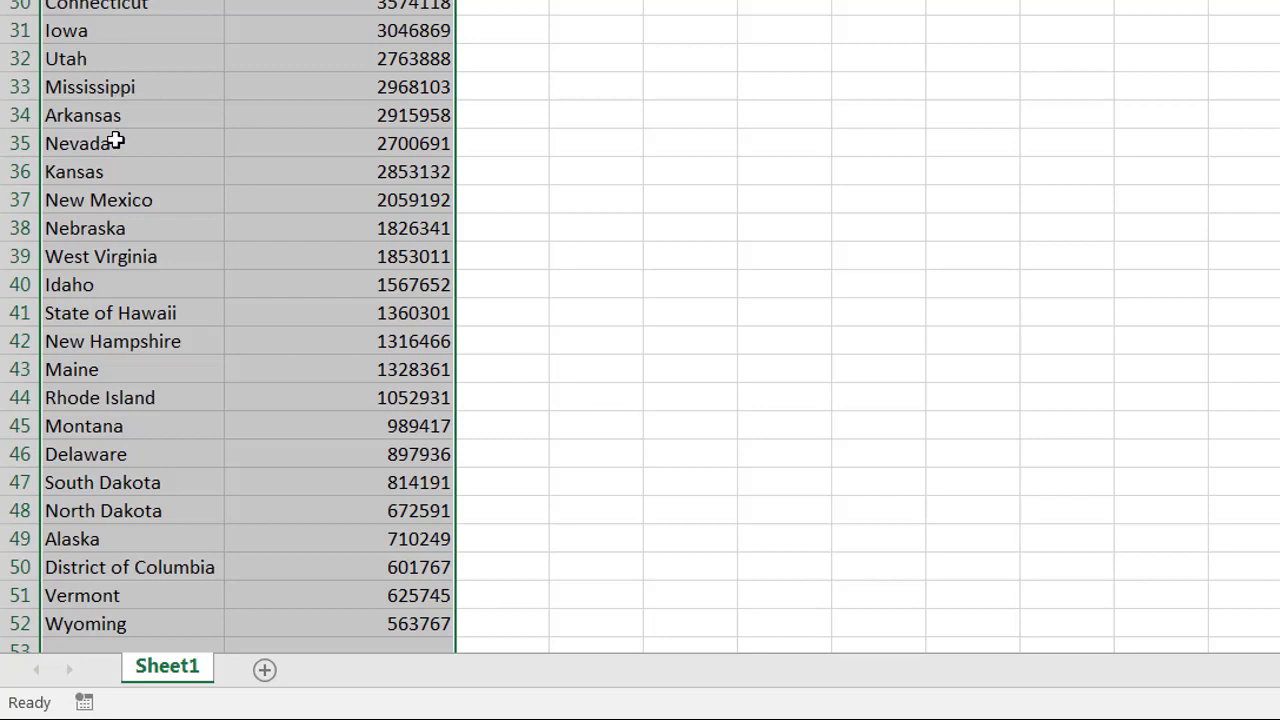
click(122, 320)
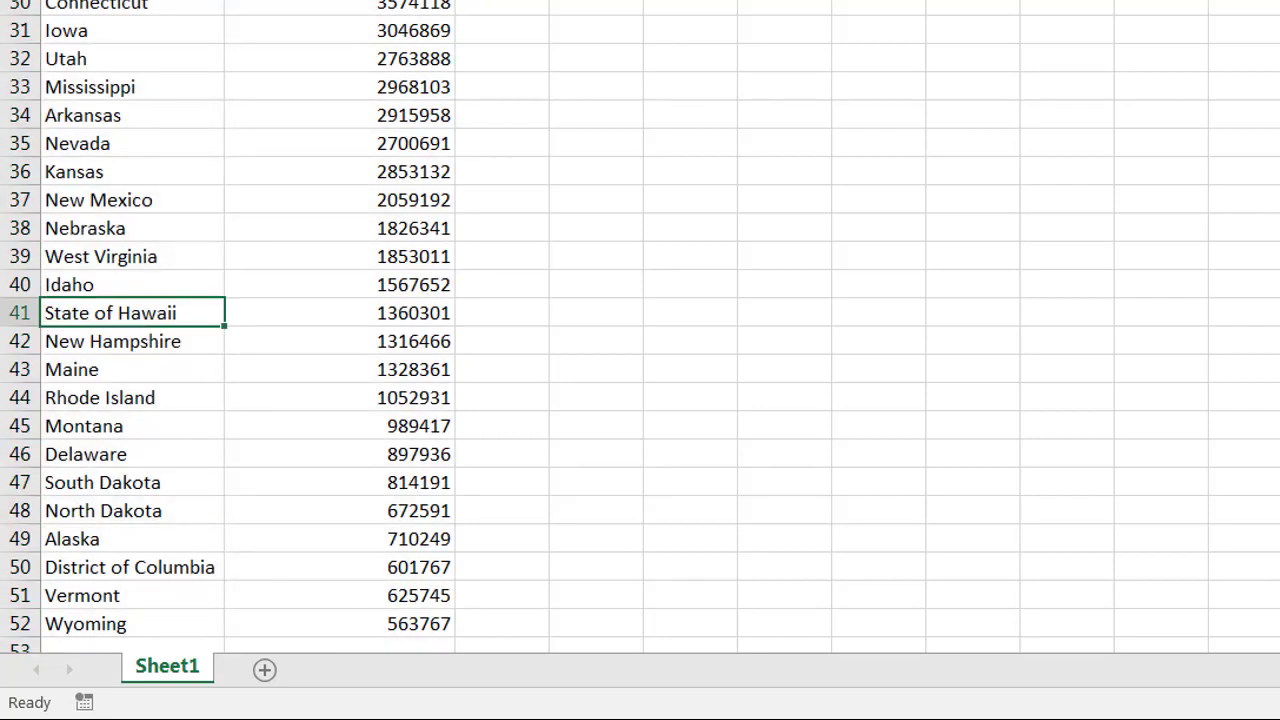
key(F2)
key(Home)
key(Delete)
key(Delete)
key(Delete)
key(Delete)
key(Delete)
key(Delete)
key(Delete)
key(Delete)
key(Delete)
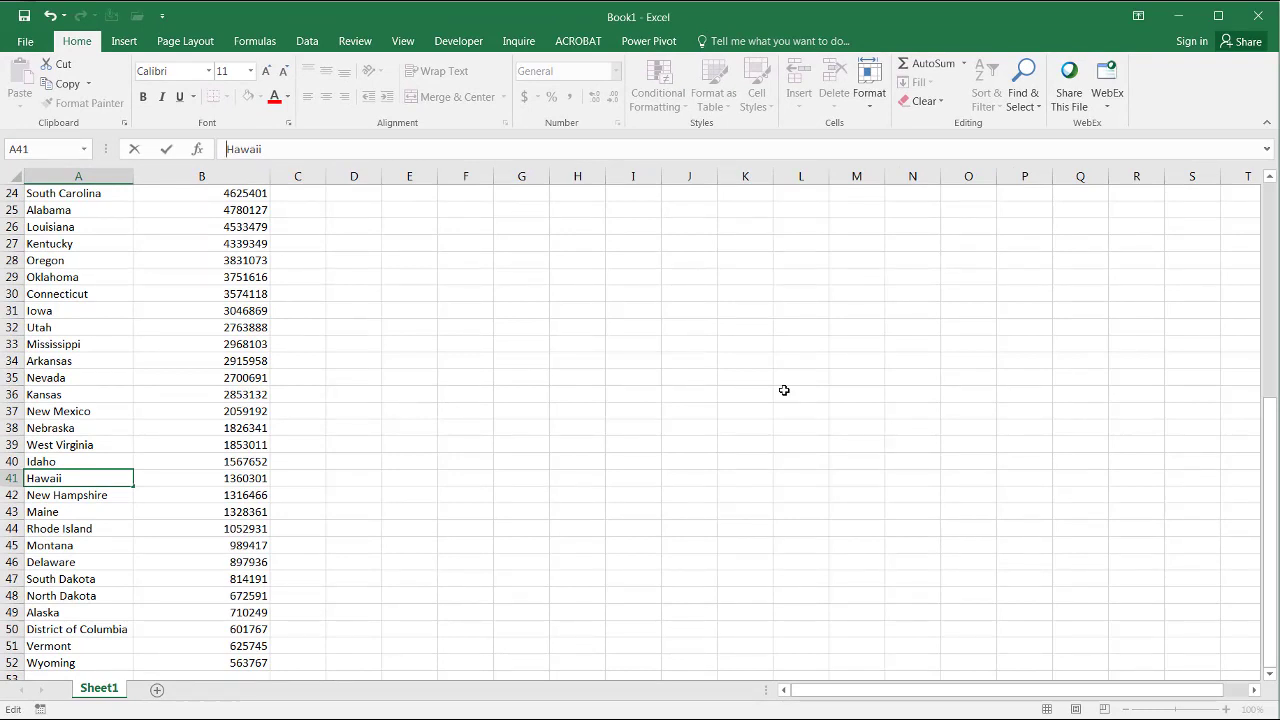
click(784, 390)
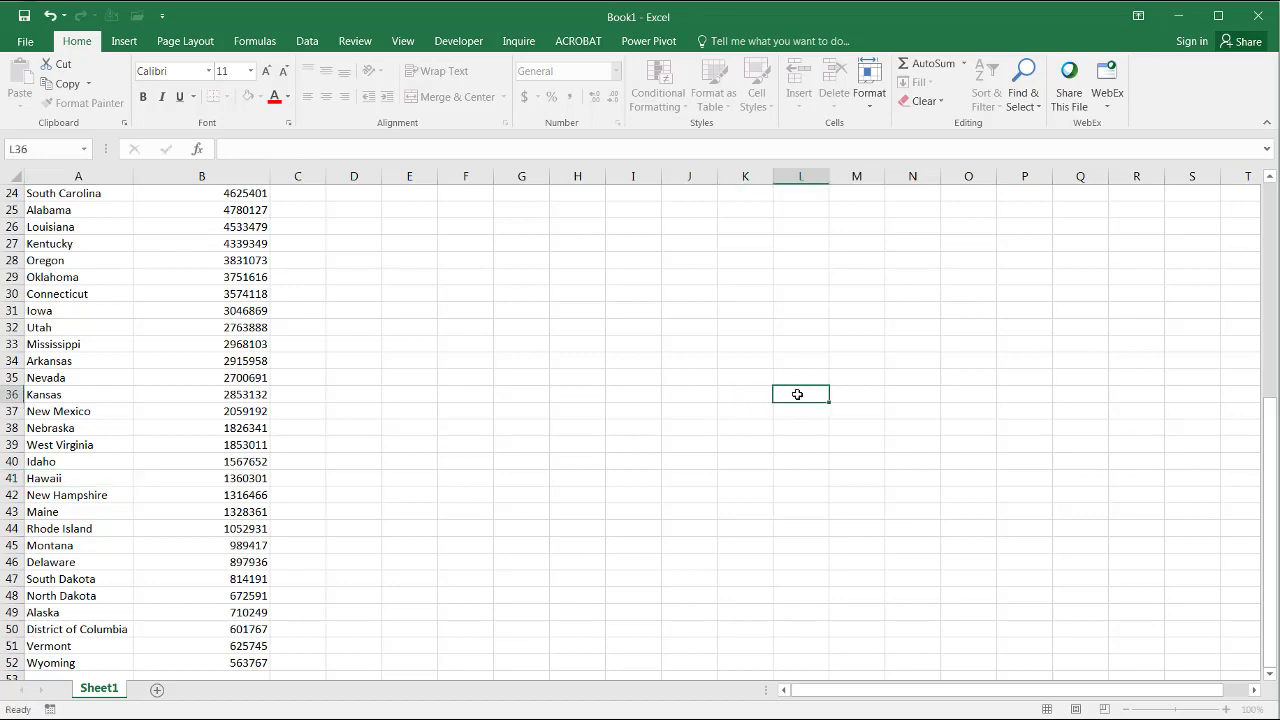
drag(1270, 503, 1270, 280)
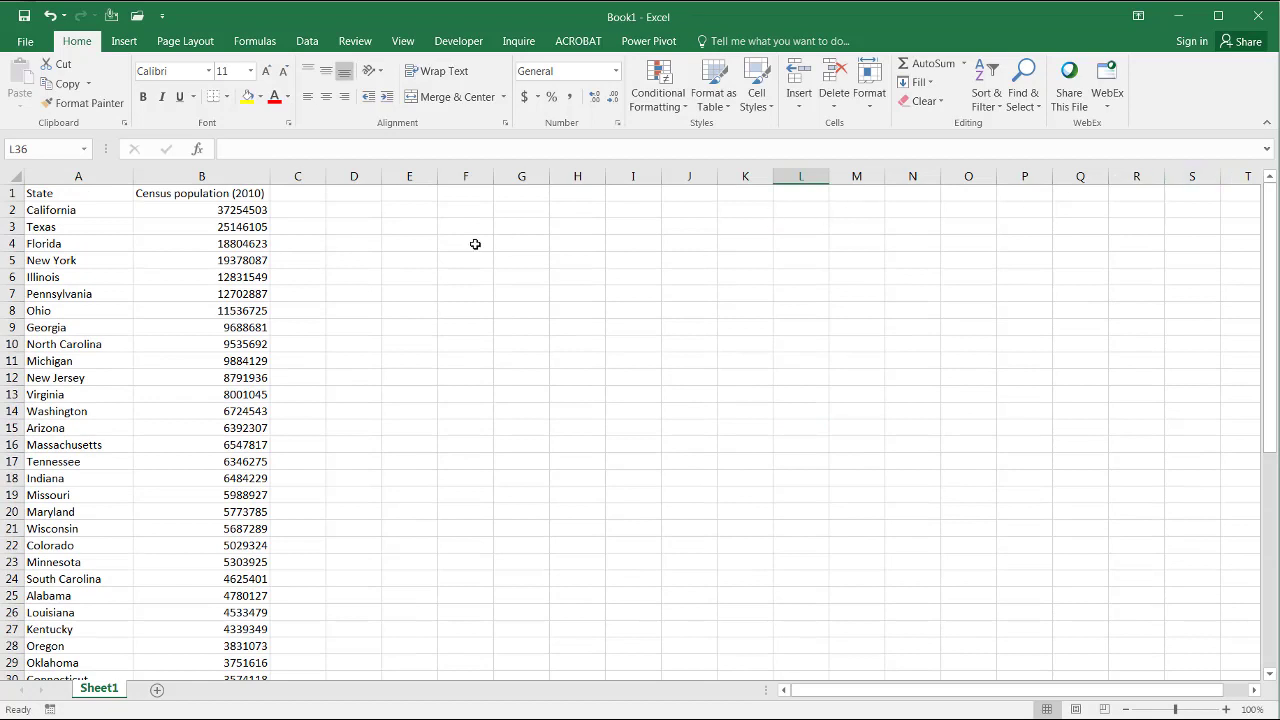
Insert a new 3D Map from the state population table and enlarge its restored window.
click(116, 309)
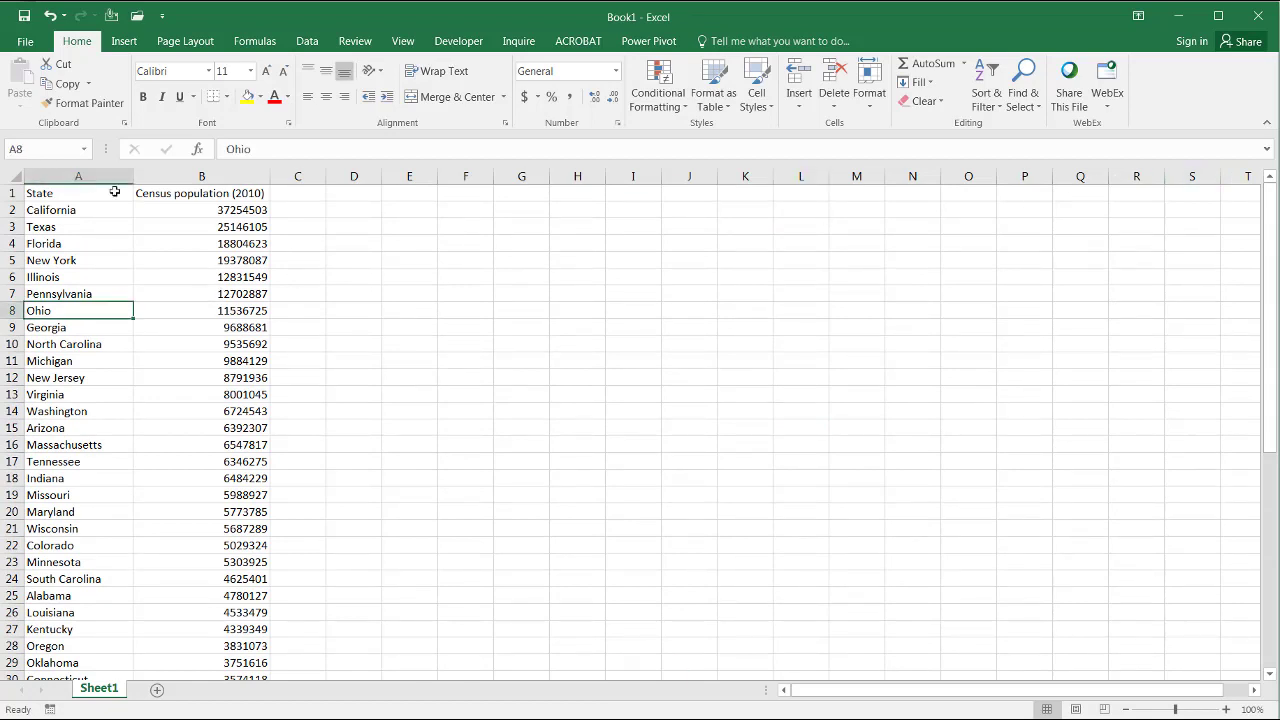
click(124, 43)
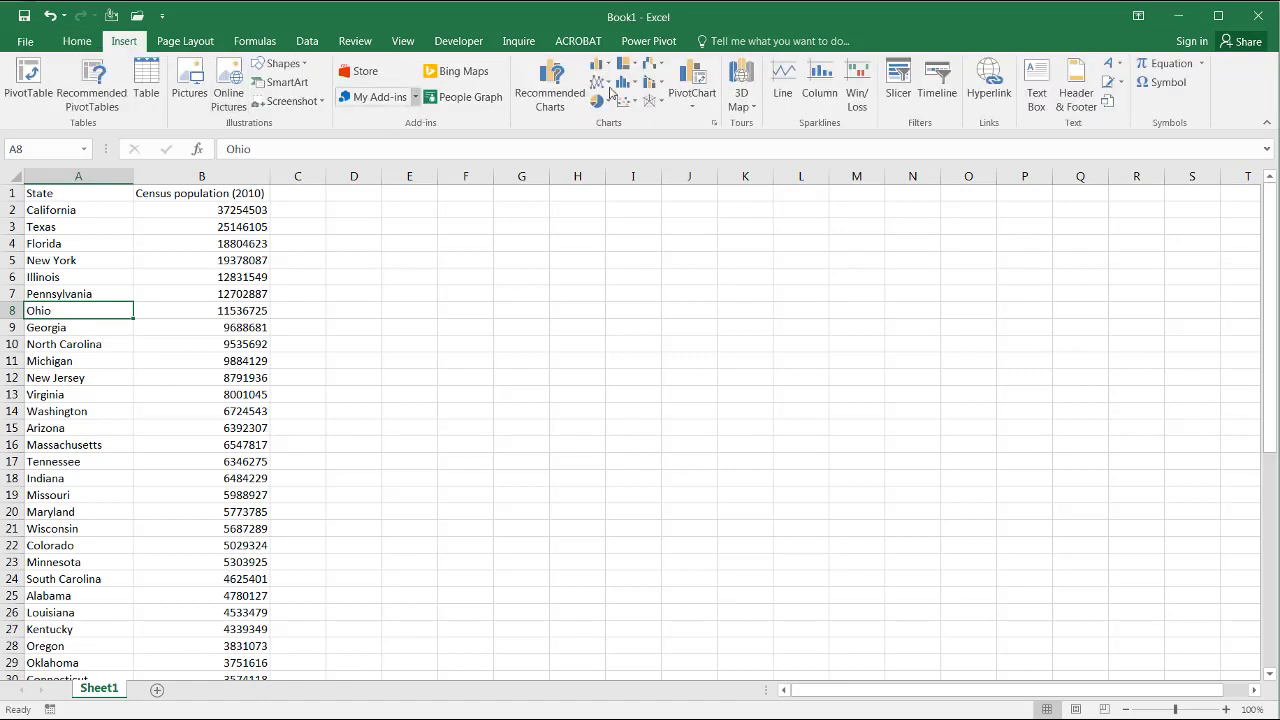
click(740, 73)
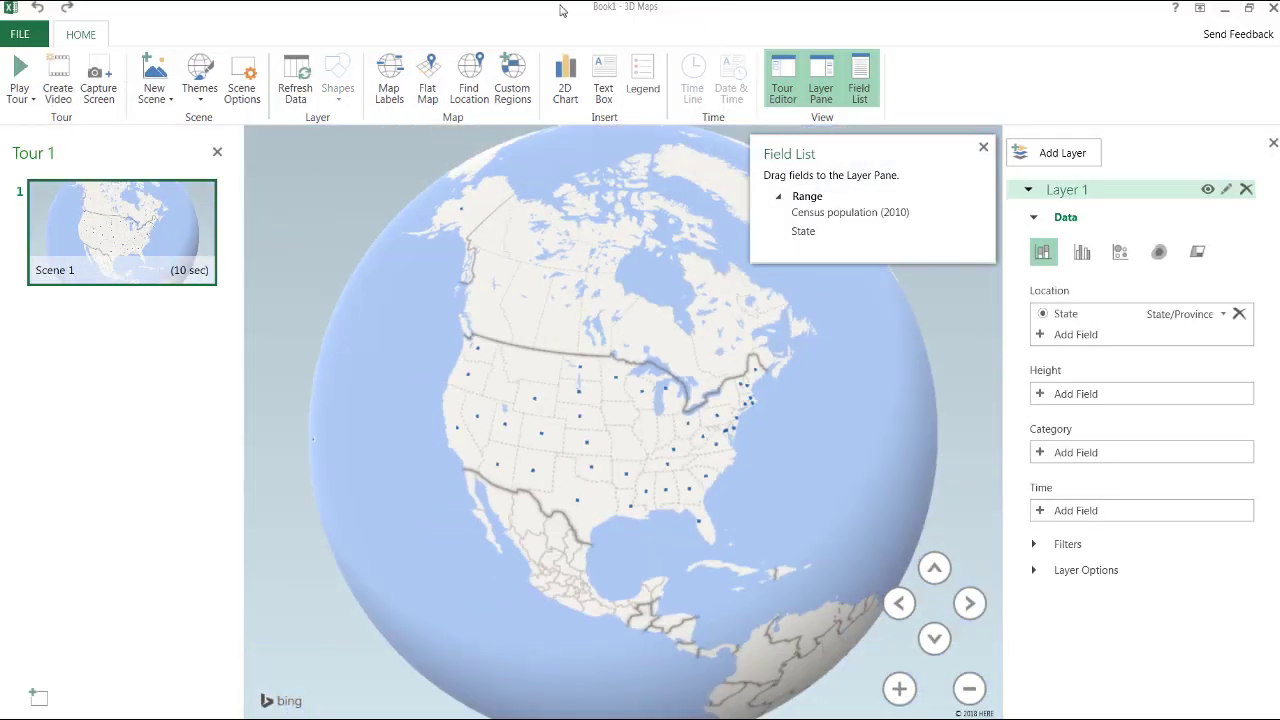
double_click(560, 11)
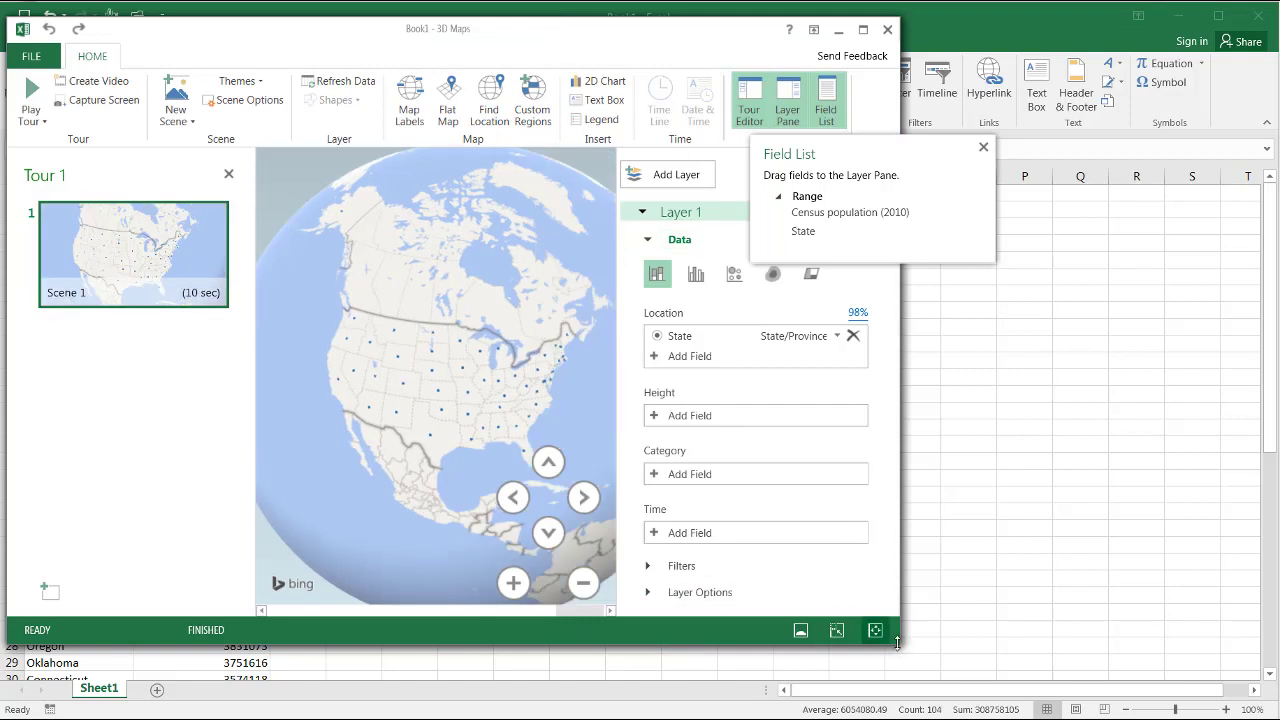
drag(897, 643, 1093, 678)
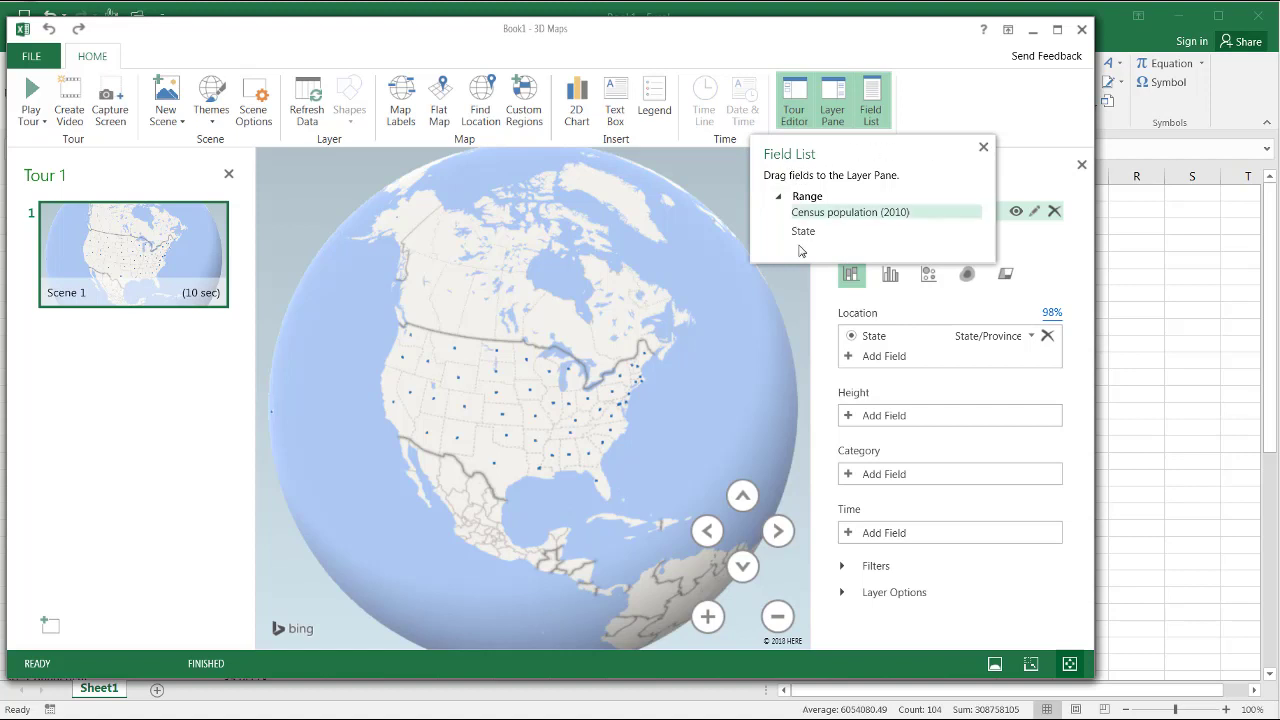
Show states as filled Regions, review the 98% mapping confidence report, then return to Book1.
click(984, 147)
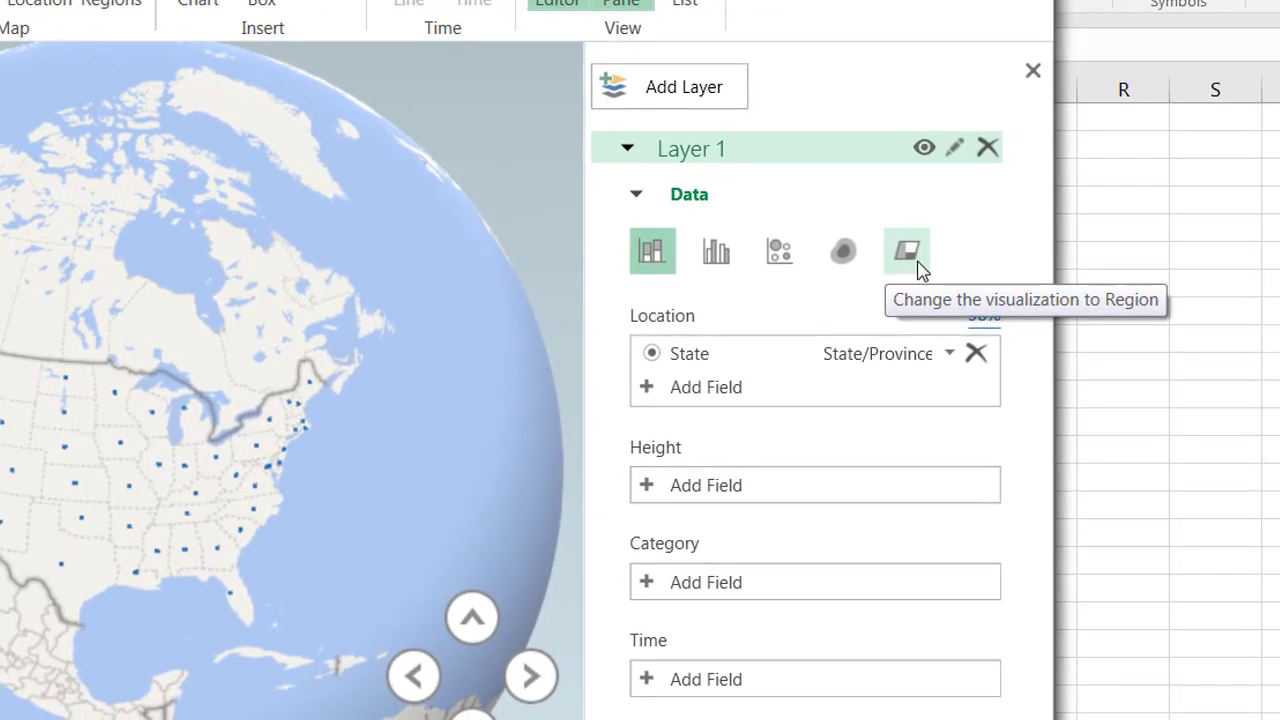
click(910, 254)
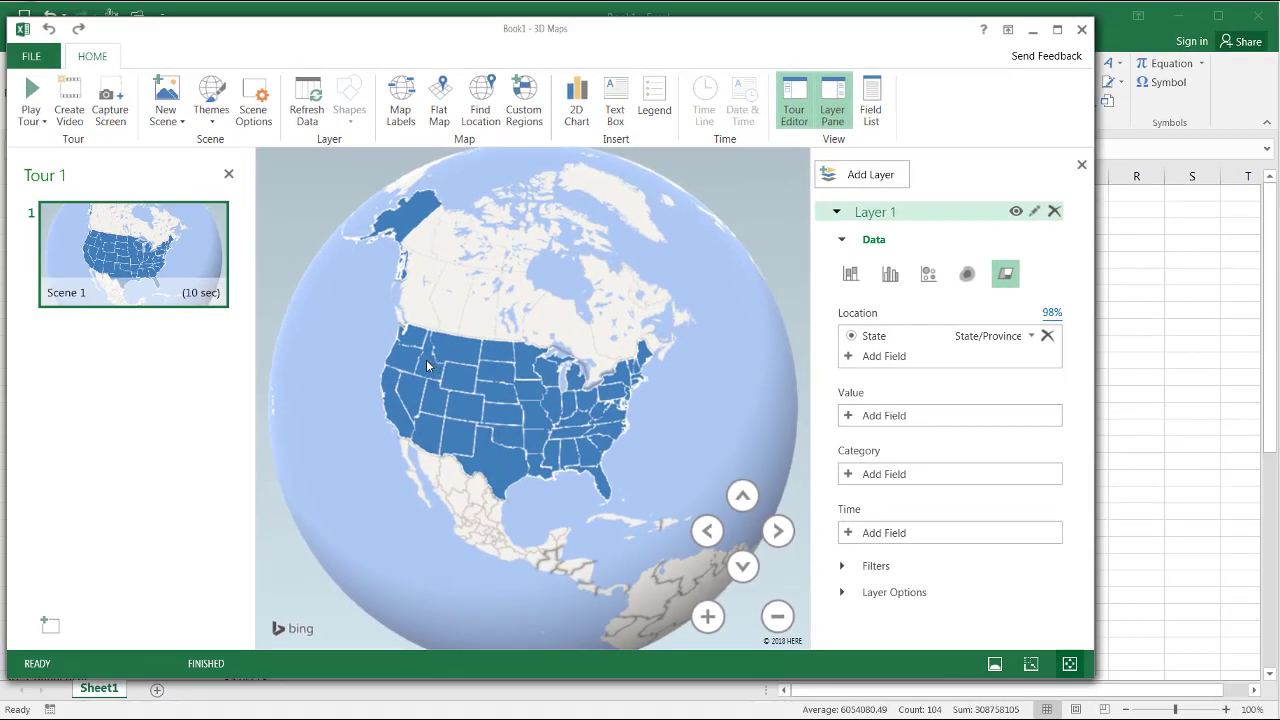
mouse_move(427, 366)
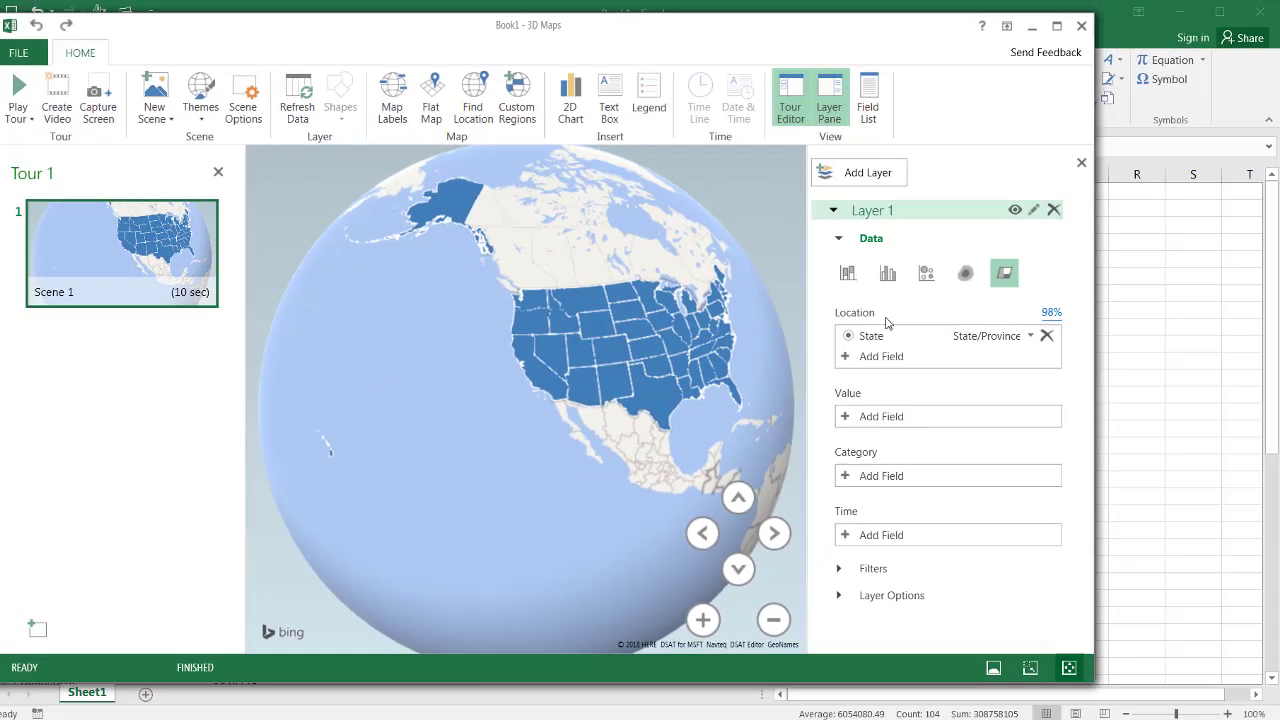
click(1048, 313)
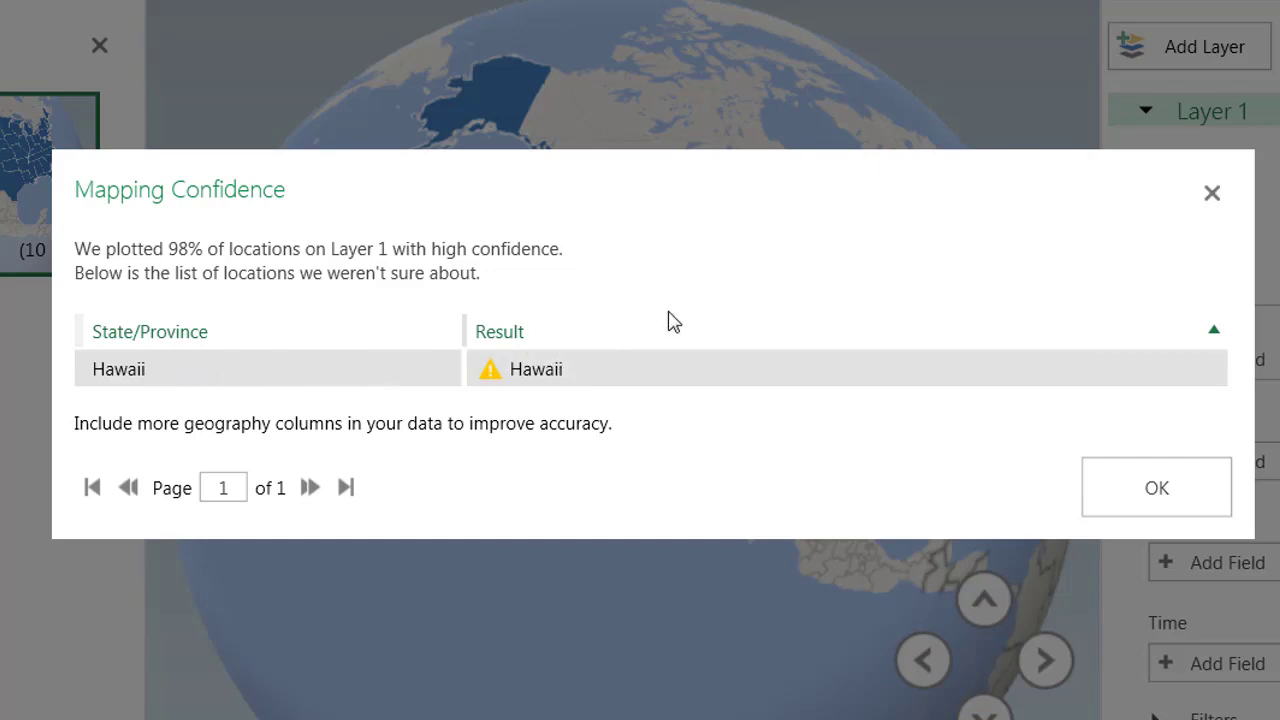
click(1163, 205)
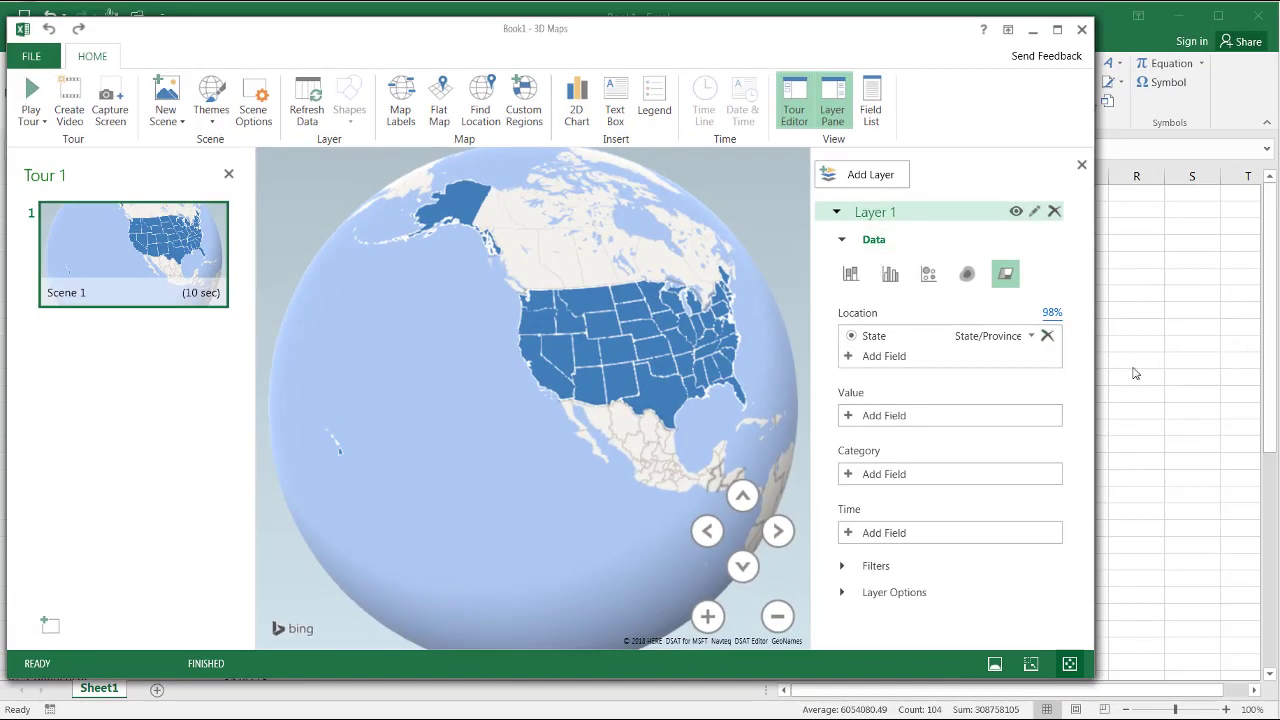
click(1135, 373)
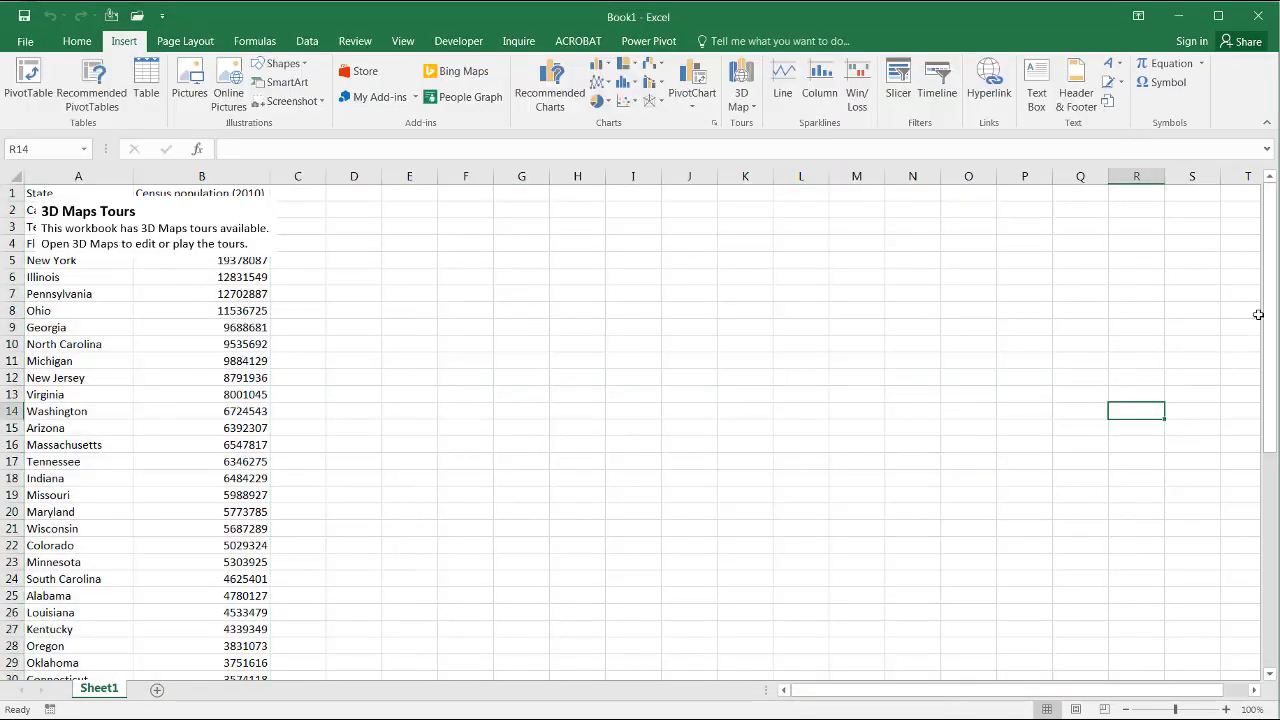
Change A41 back to 'State of Hawaii' and switch to the 3D Maps window.
drag(1266, 316, 1197, 553)
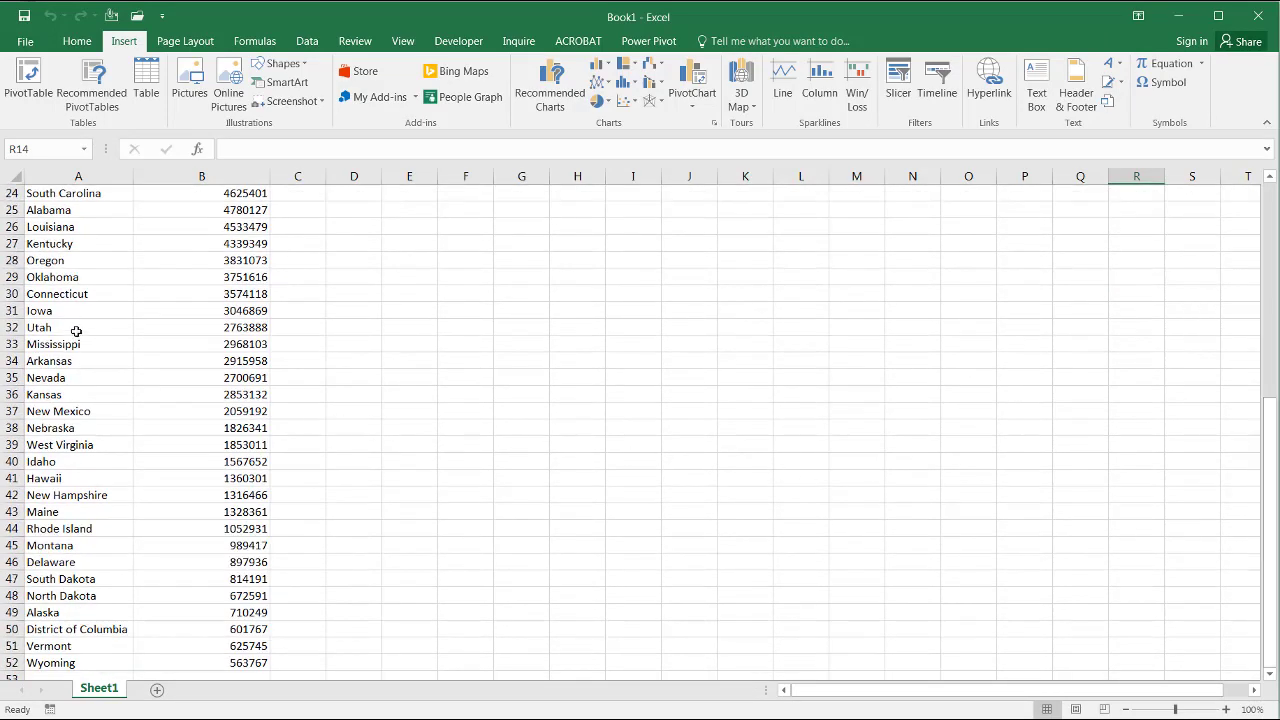
scroll(90, 530, down, 1)
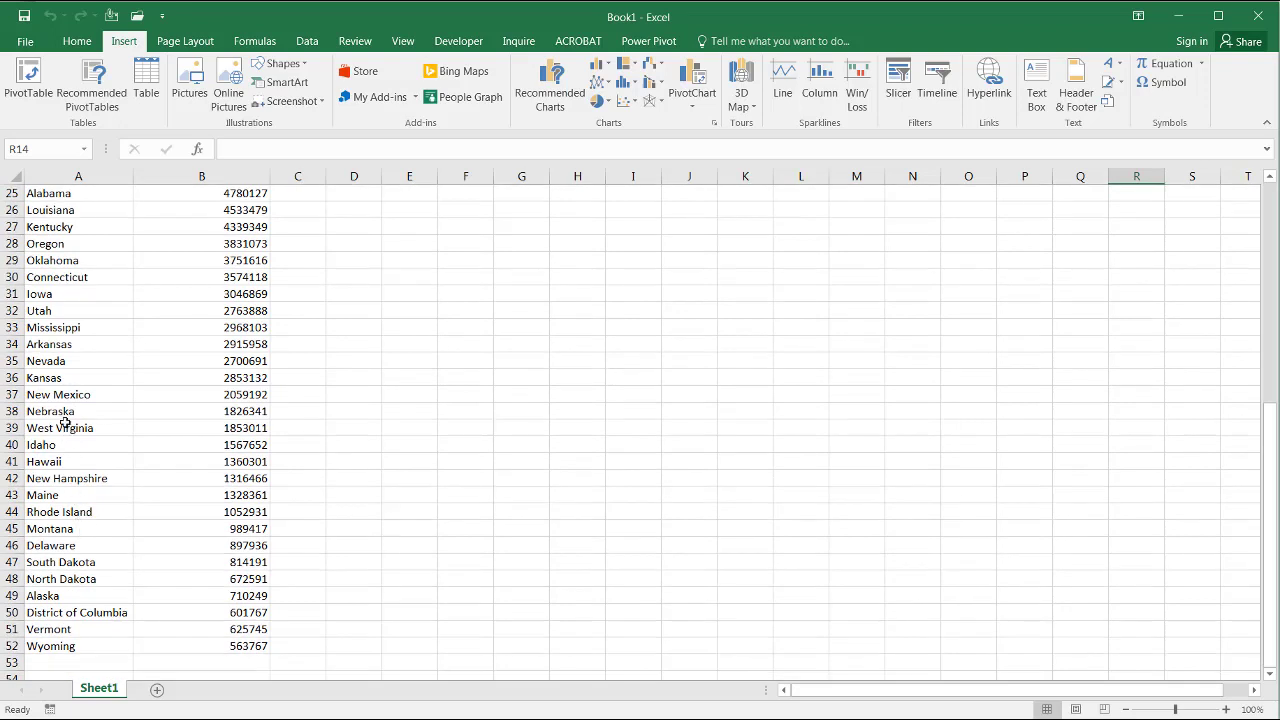
click(51, 465)
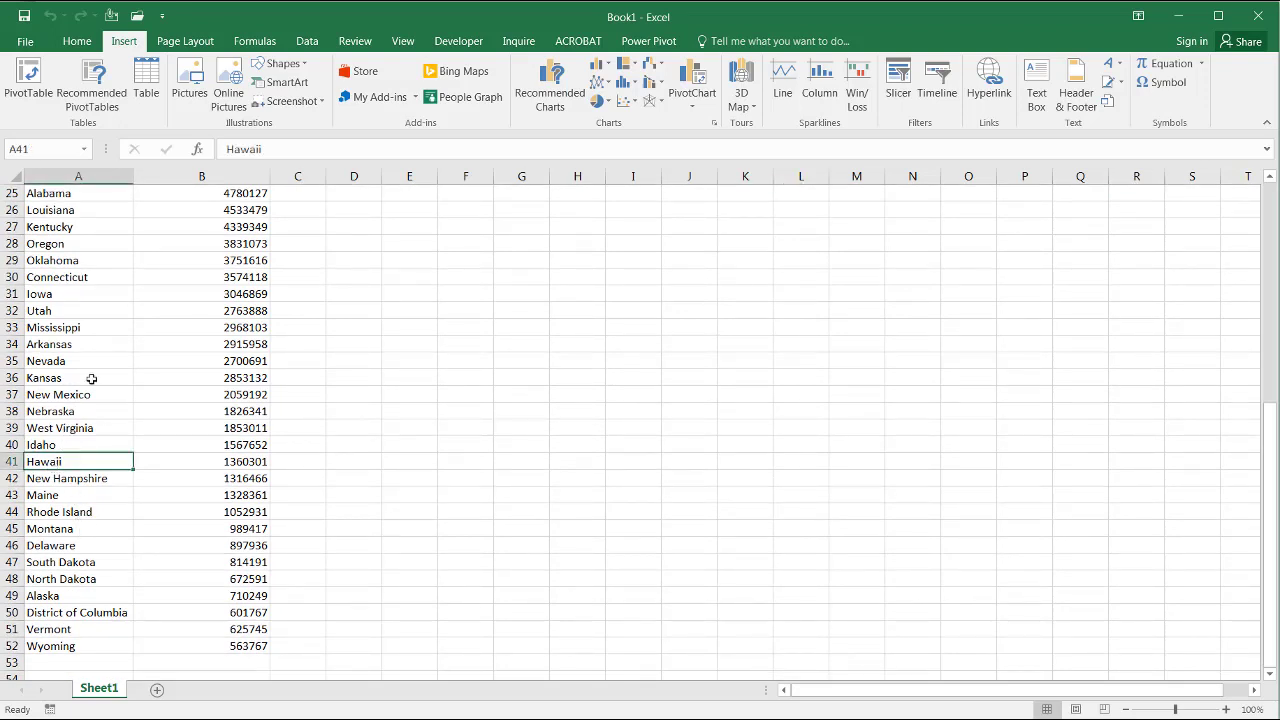
click(224, 148)
text(State o)
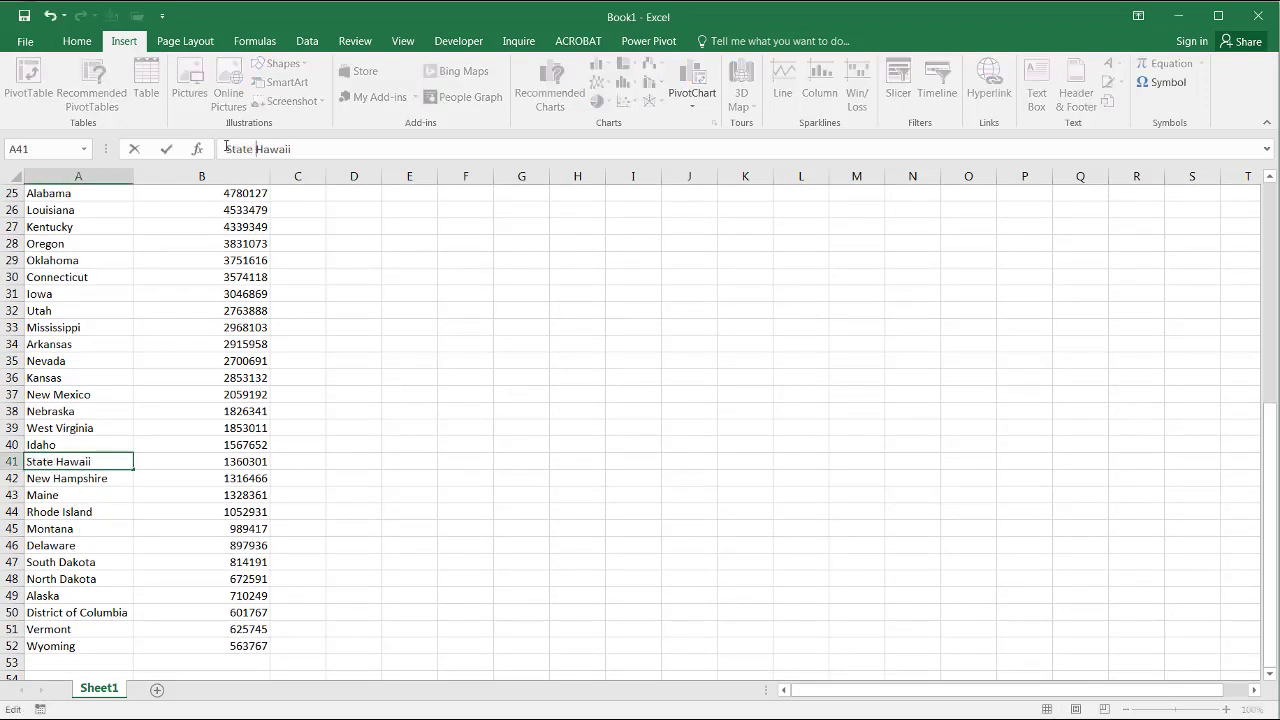
text(f)
click(400, 362)
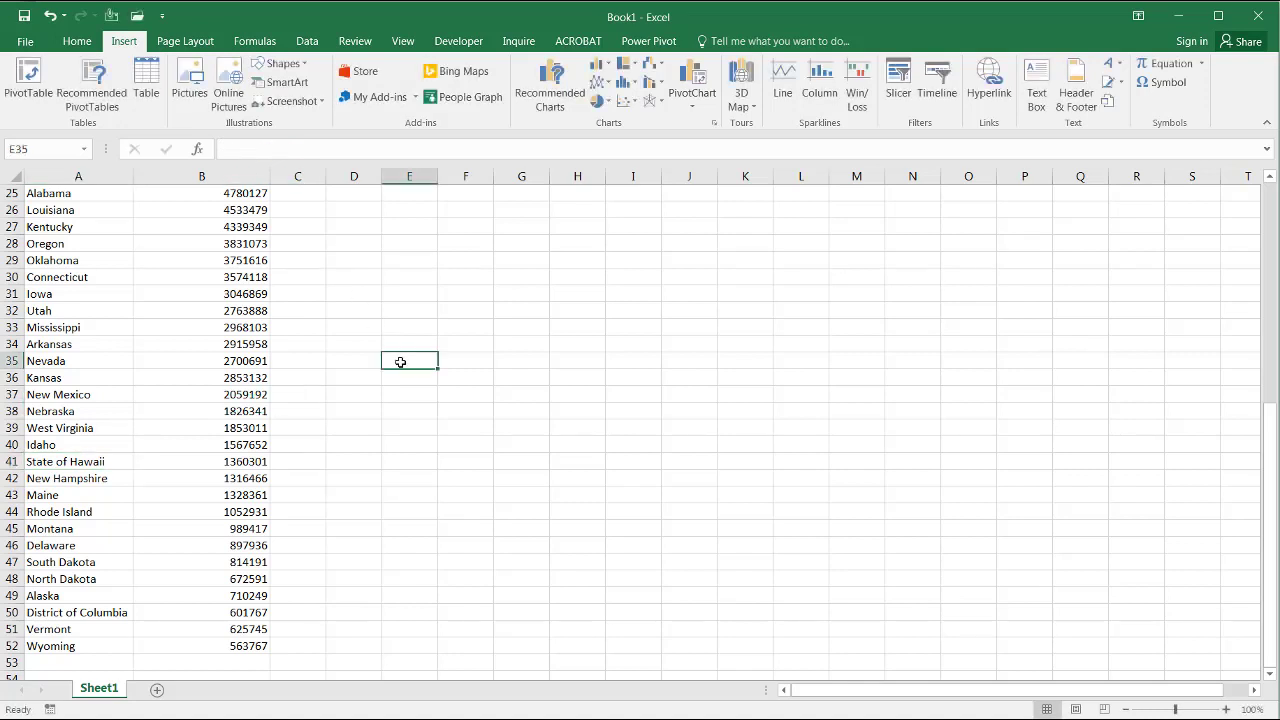
key(alt+Tab)
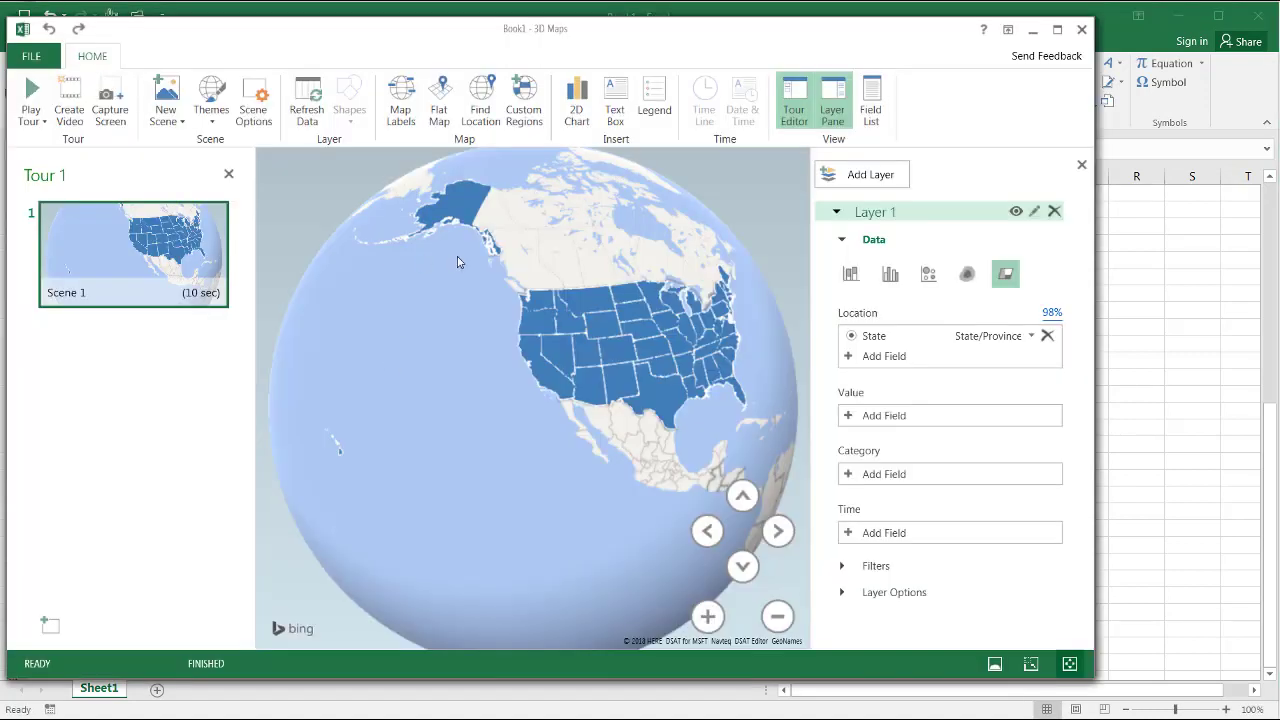
click(309, 95)
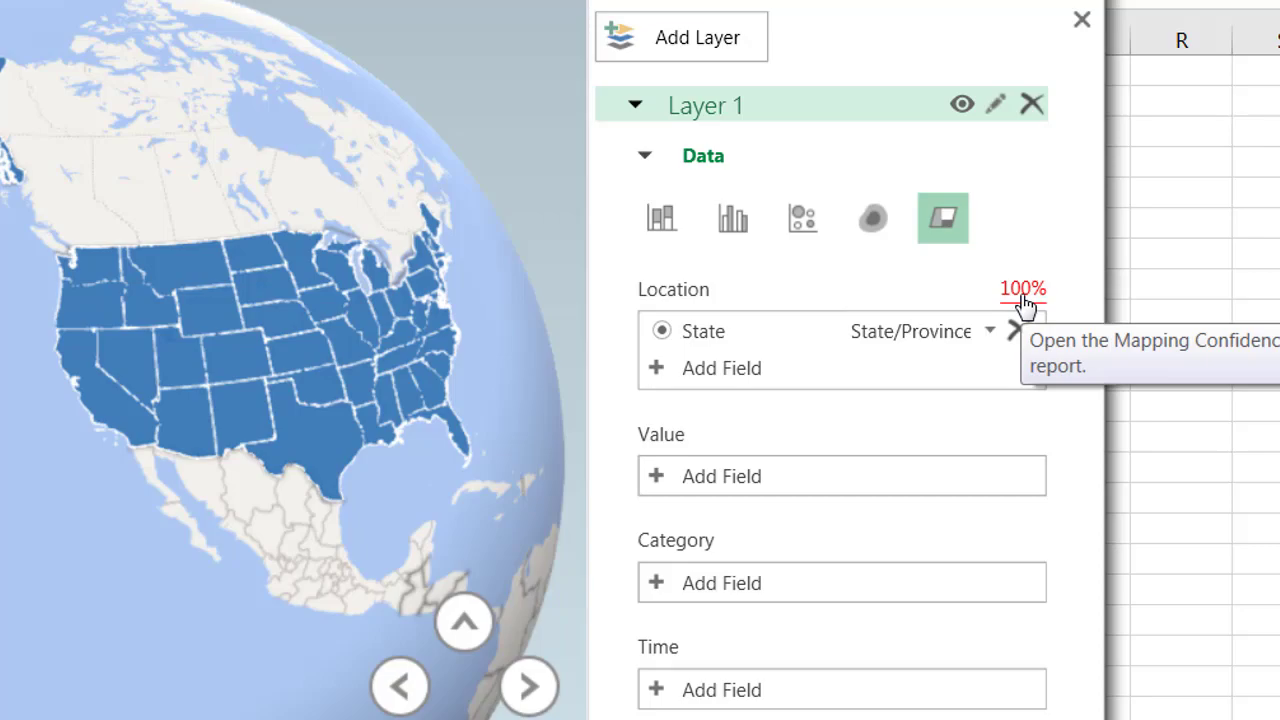
click(1024, 296)
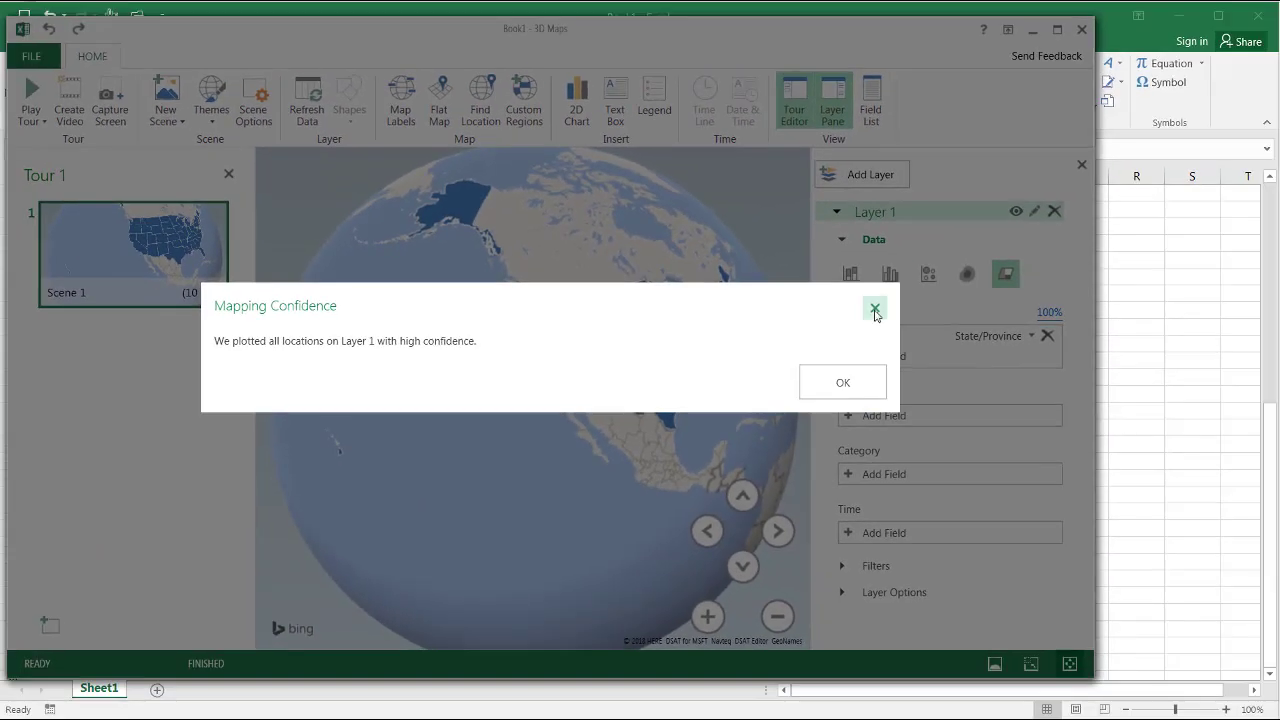
click(871, 303)
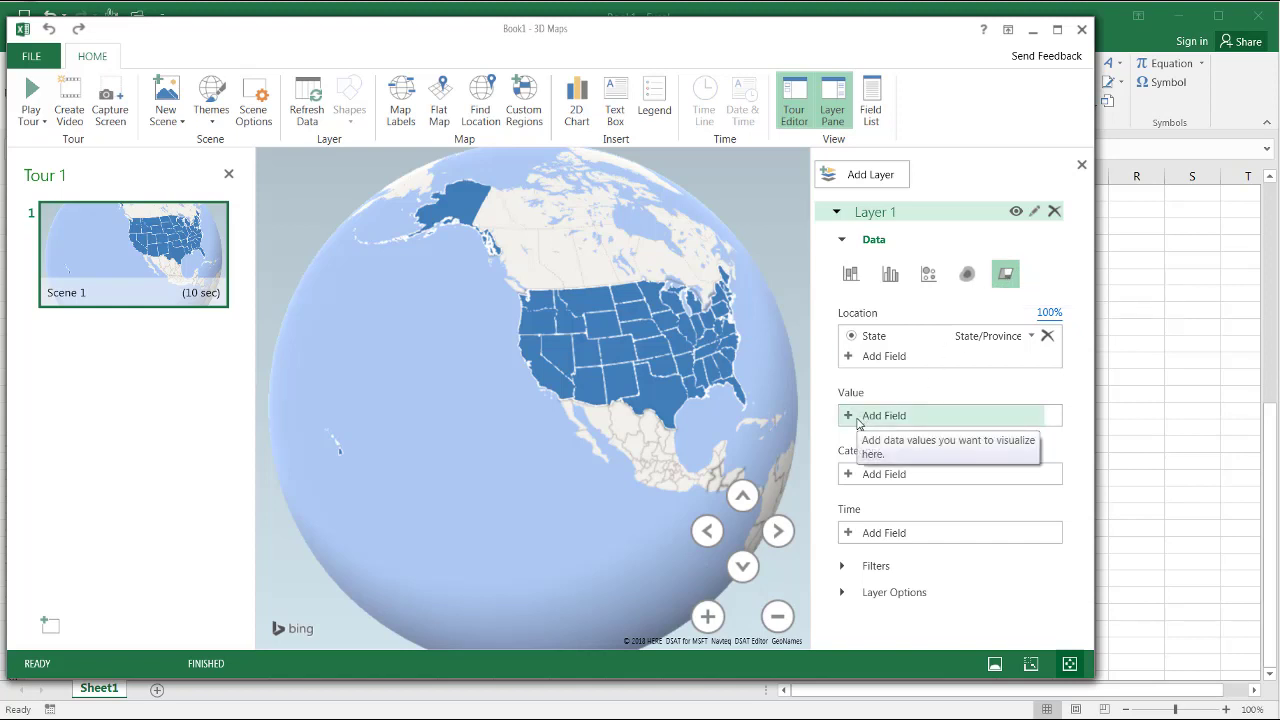
Set the layer Value to Census population (2010) and select the Layer 1 legend.
mouse_move(569, 352)
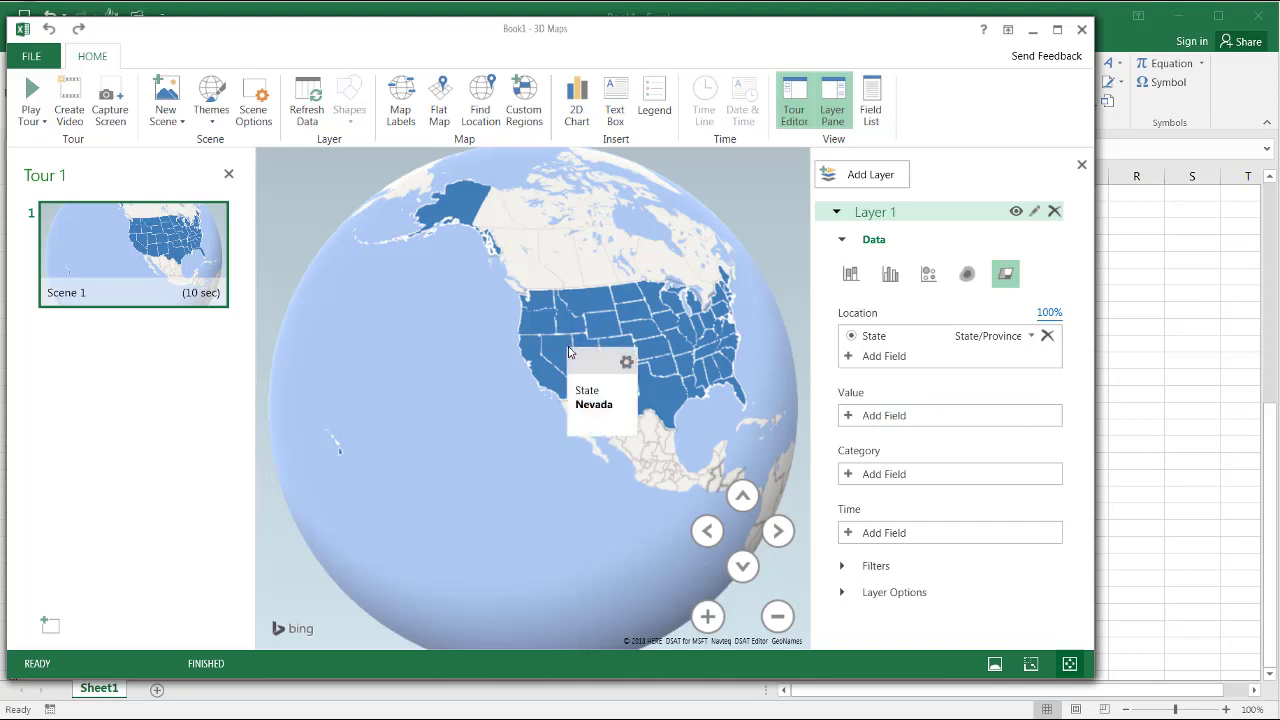
click(848, 416)
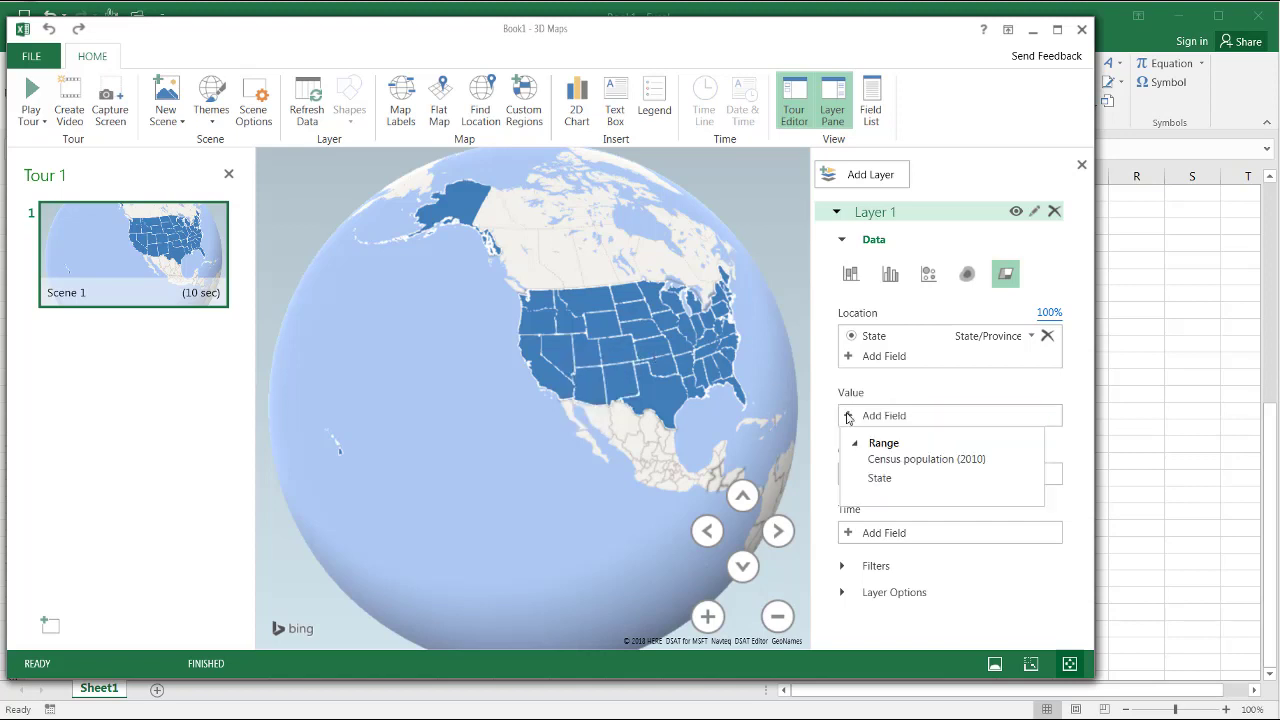
click(876, 460)
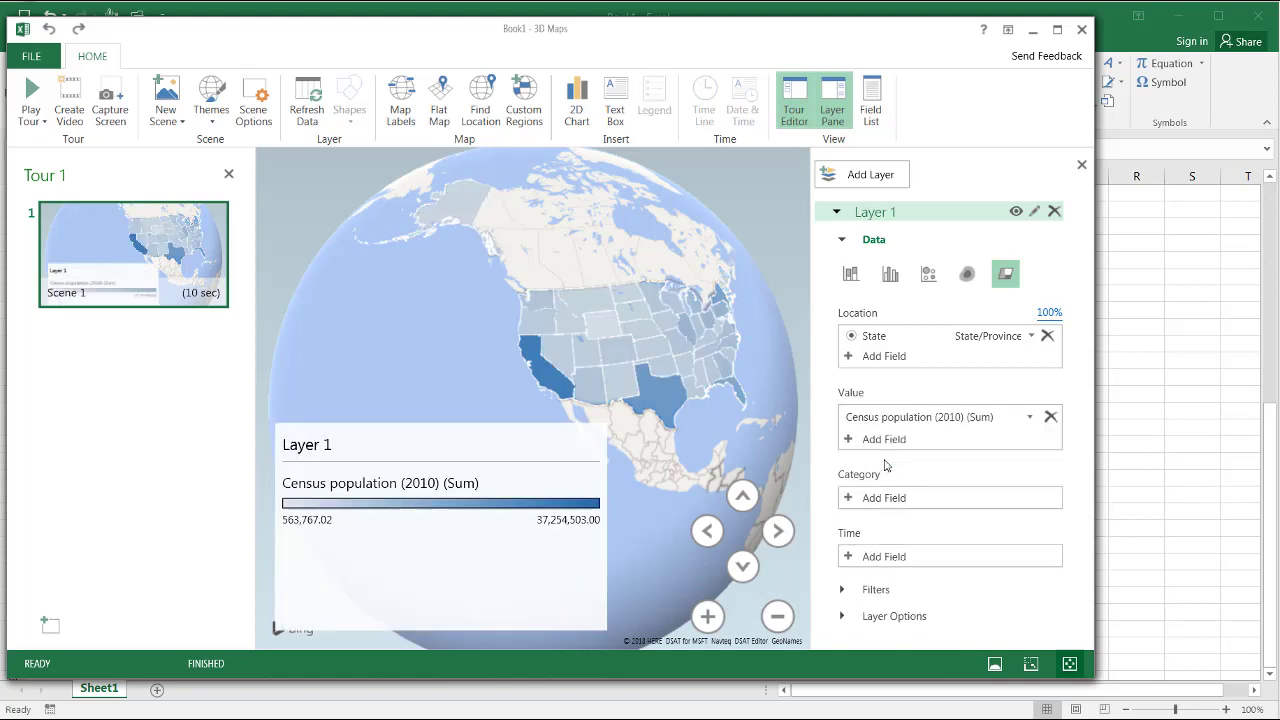
click(400, 436)
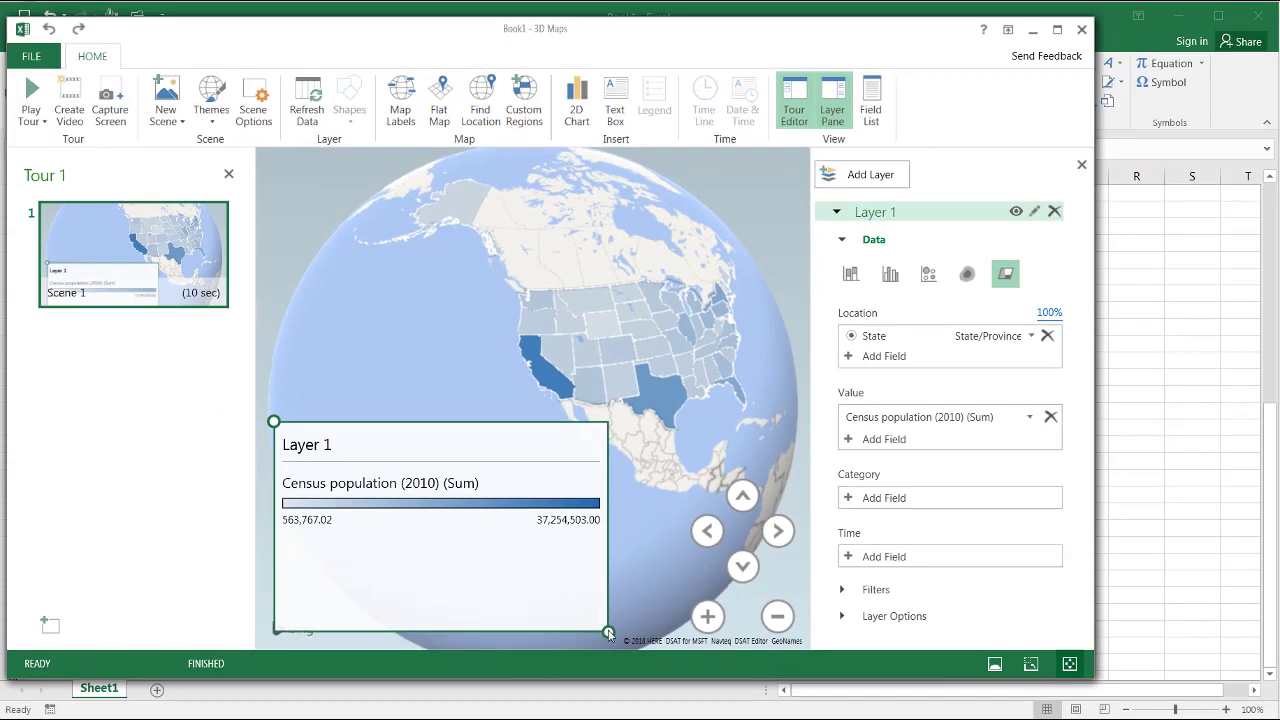
Shrink the Layer 1 legend, close the Tour panel, and recentre the globe on North America.
drag(609, 633, 552, 538)
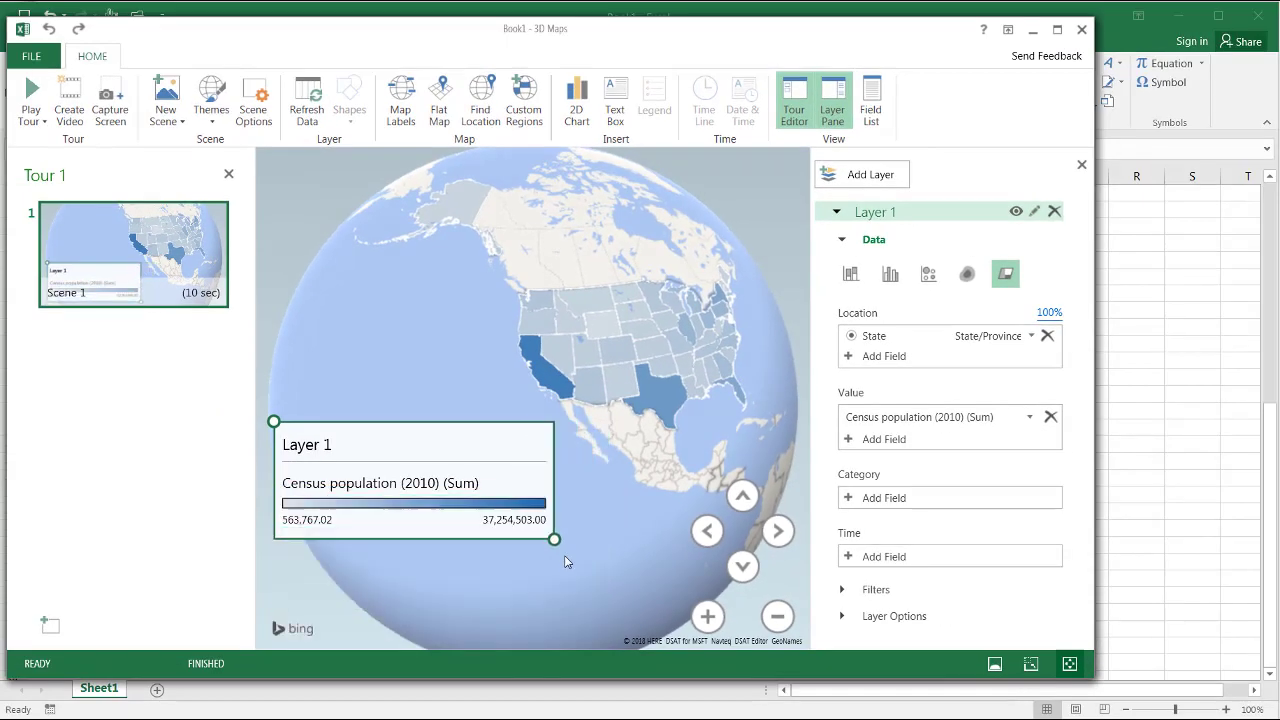
click(228, 174)
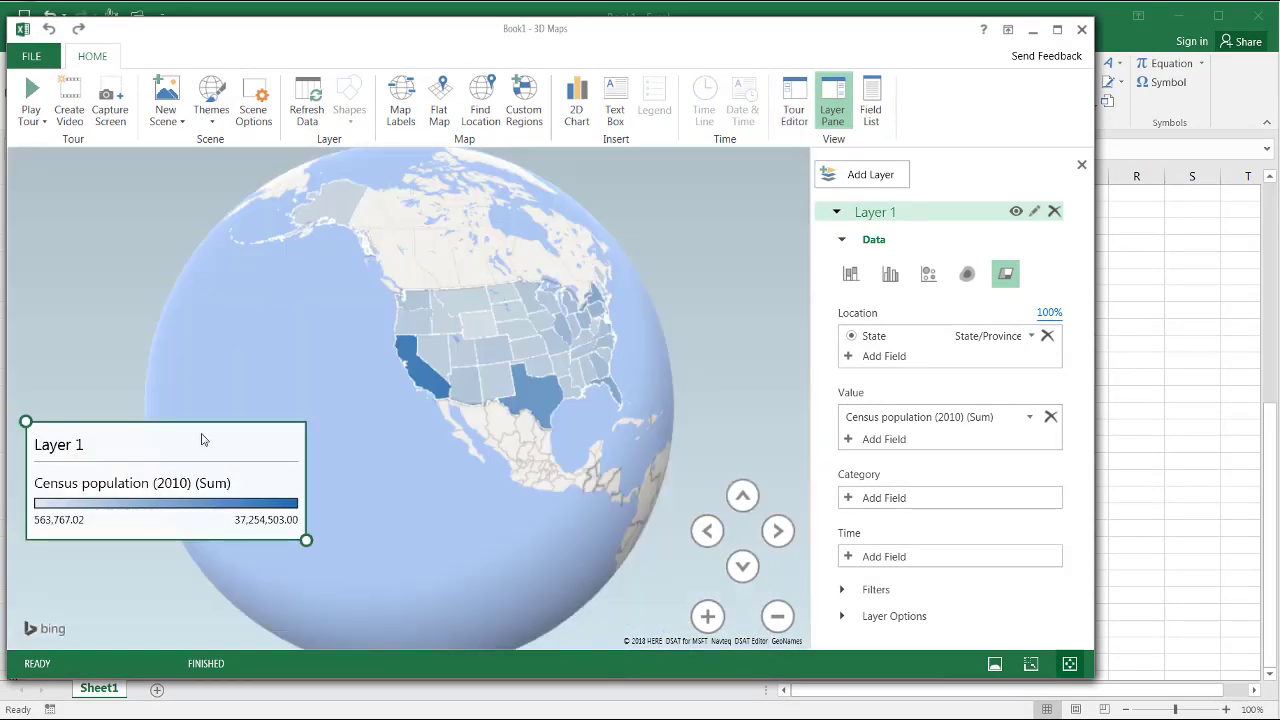
drag(481, 516, 408, 541)
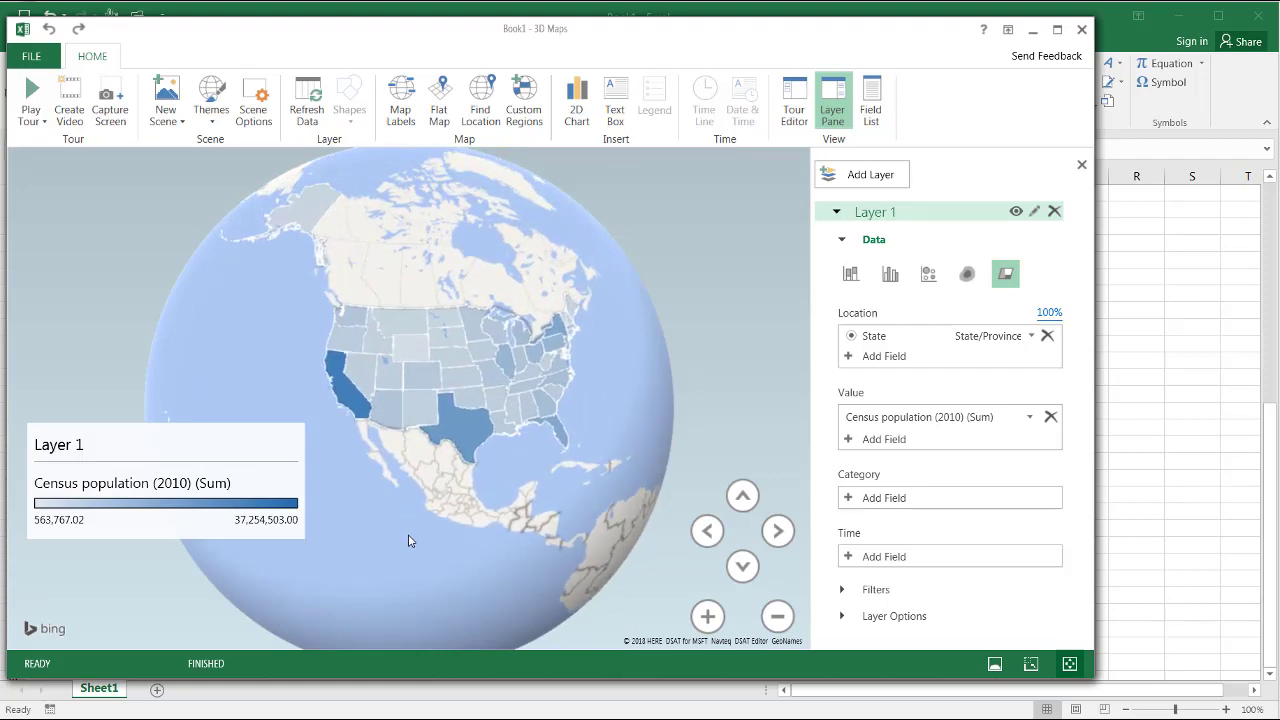
Fine-tune the globe view using the zoom, tilt and rotate arrow buttons.
click(708, 617)
click(708, 617)
click(782, 619)
click(782, 619)
click(742, 568)
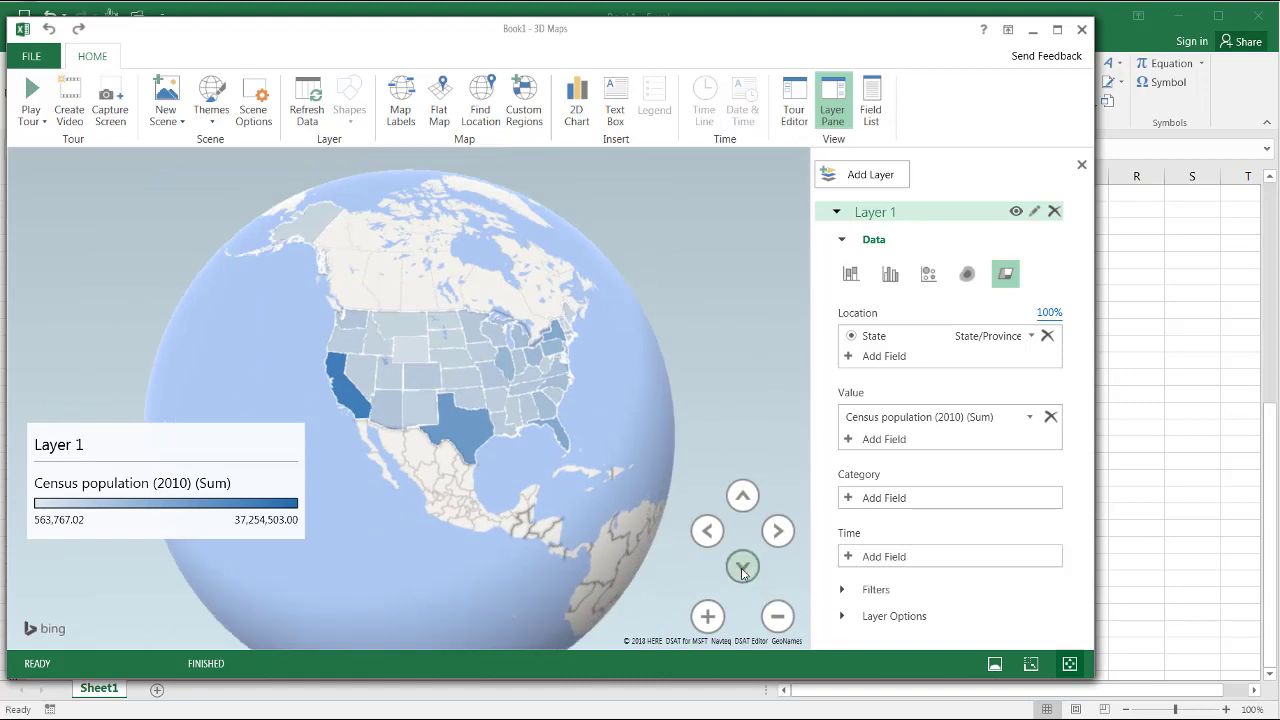
click(742, 568)
click(746, 498)
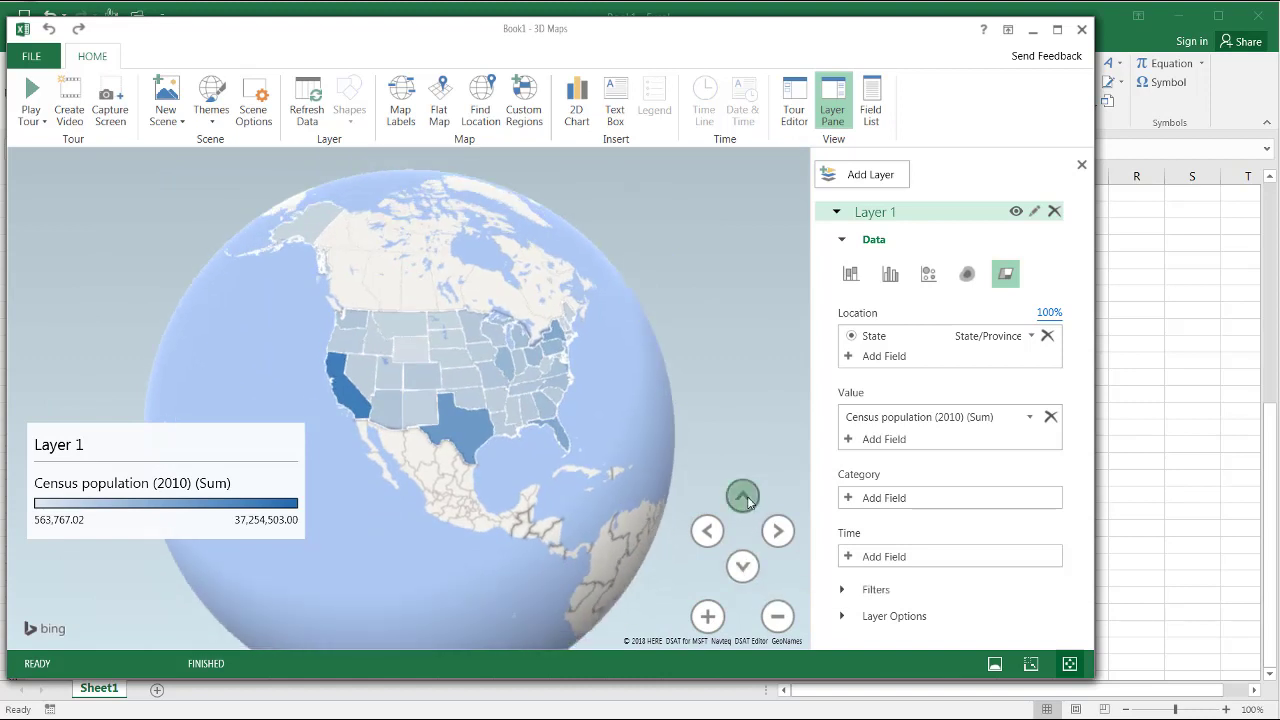
click(744, 497)
click(780, 531)
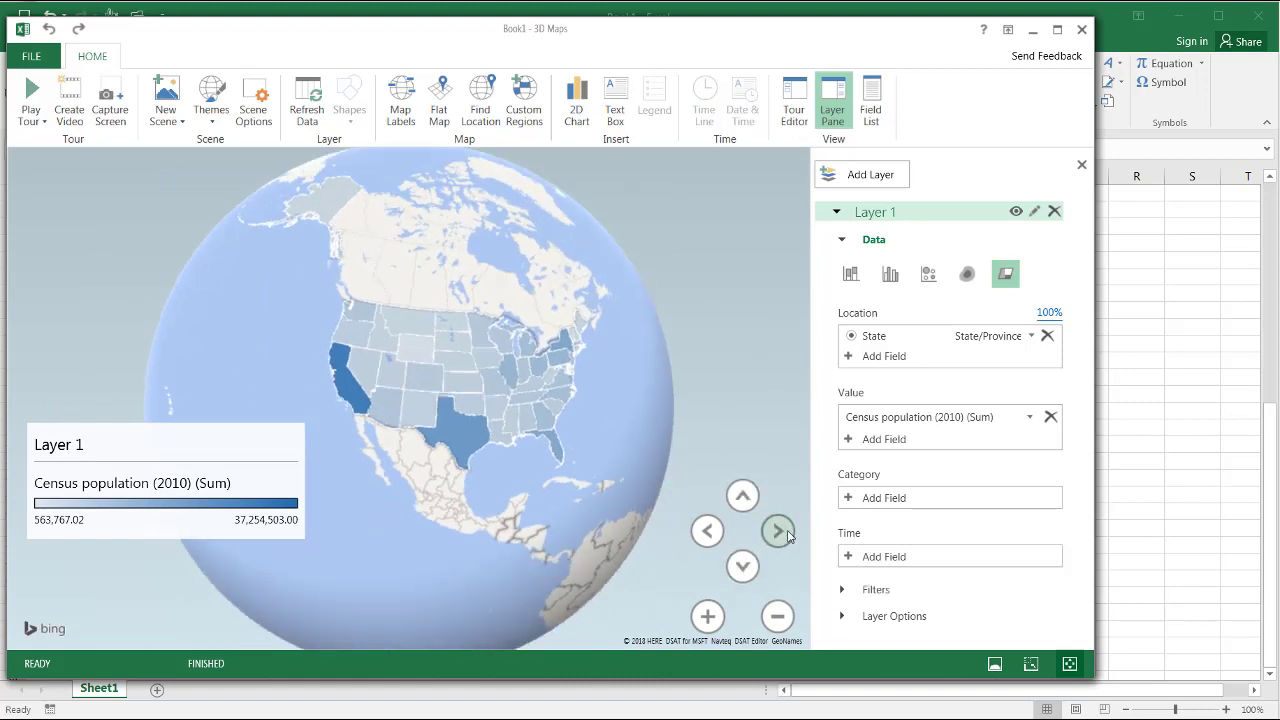
click(707, 531)
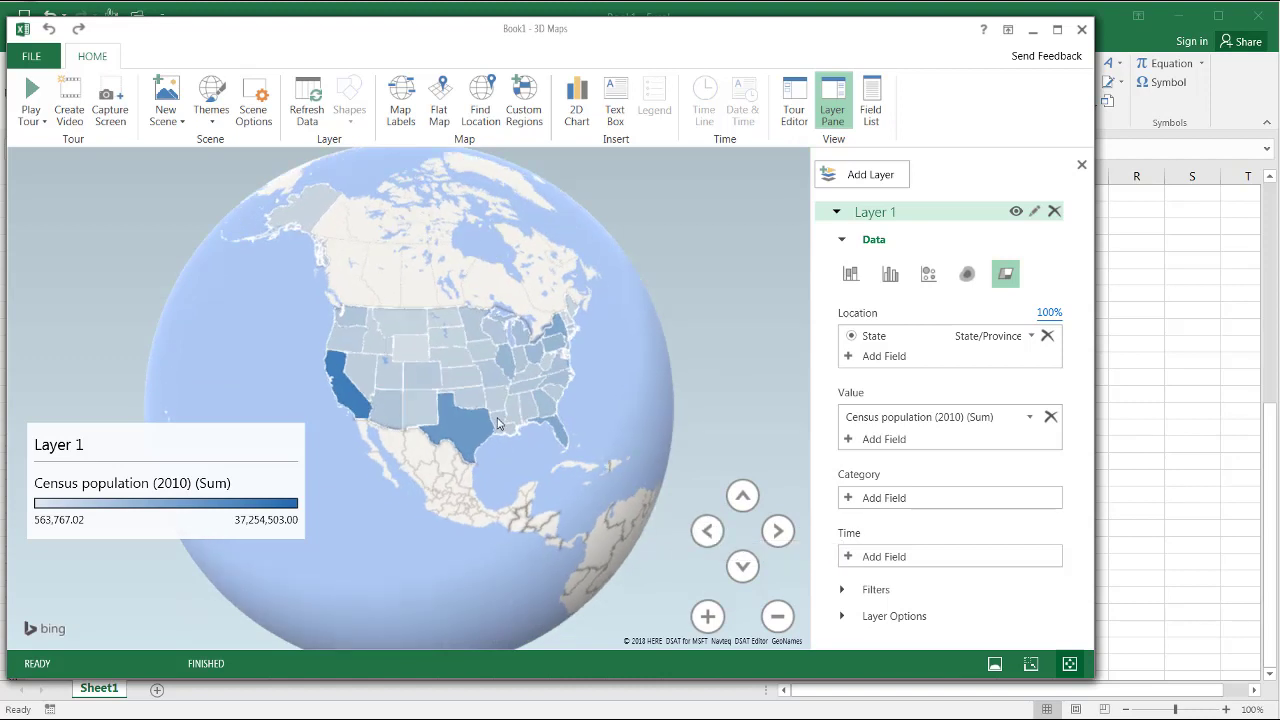
Switch to Flat Map, zoom in on the United States, and check state data cards.
click(441, 95)
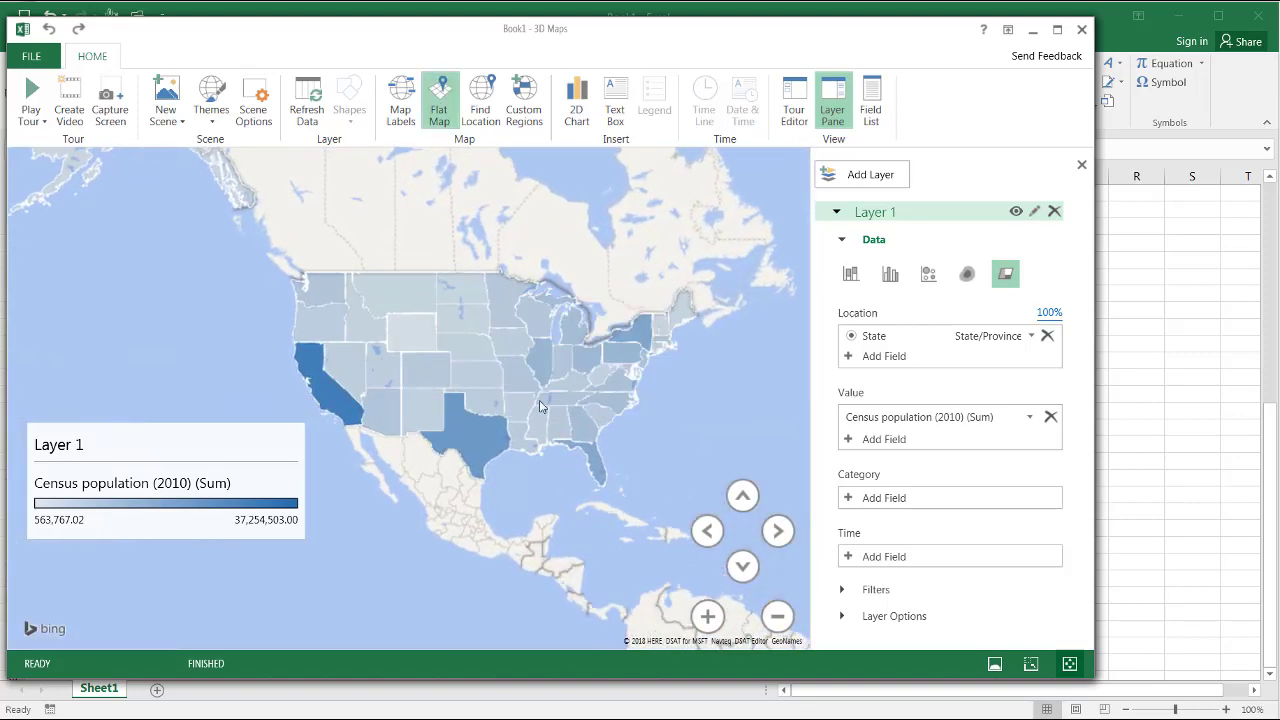
click(707, 616)
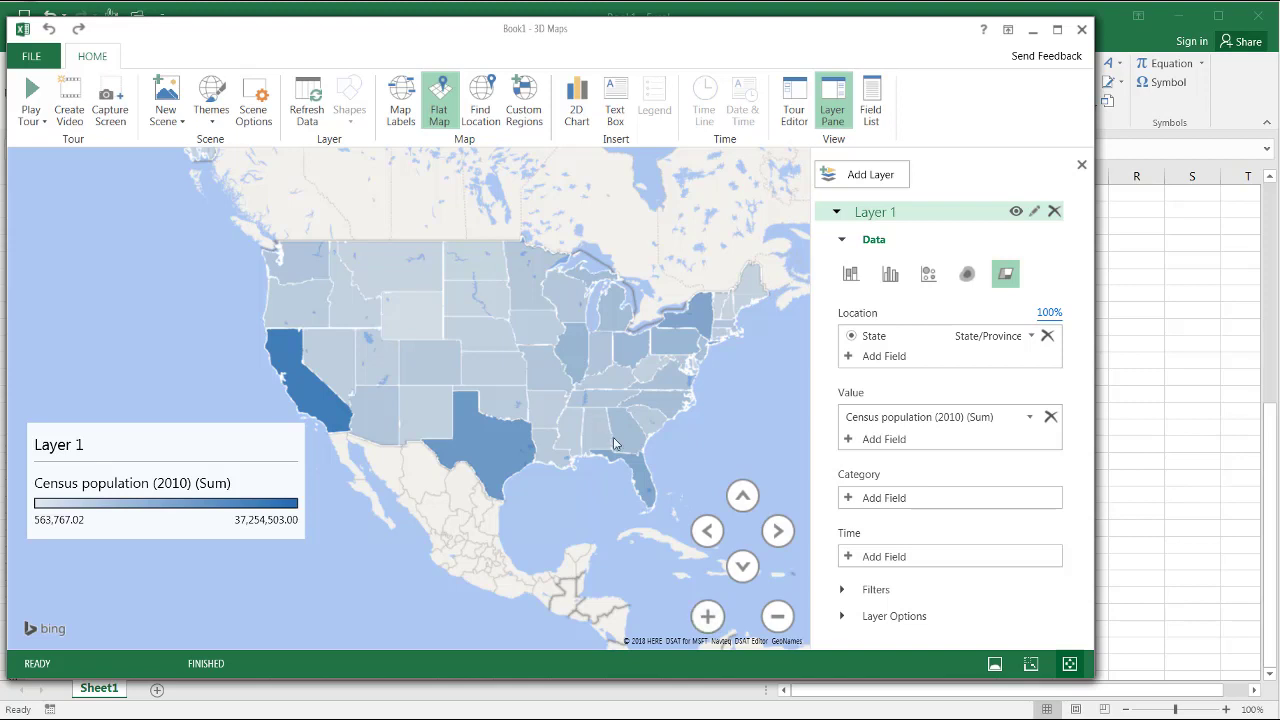
mouse_move(621, 452)
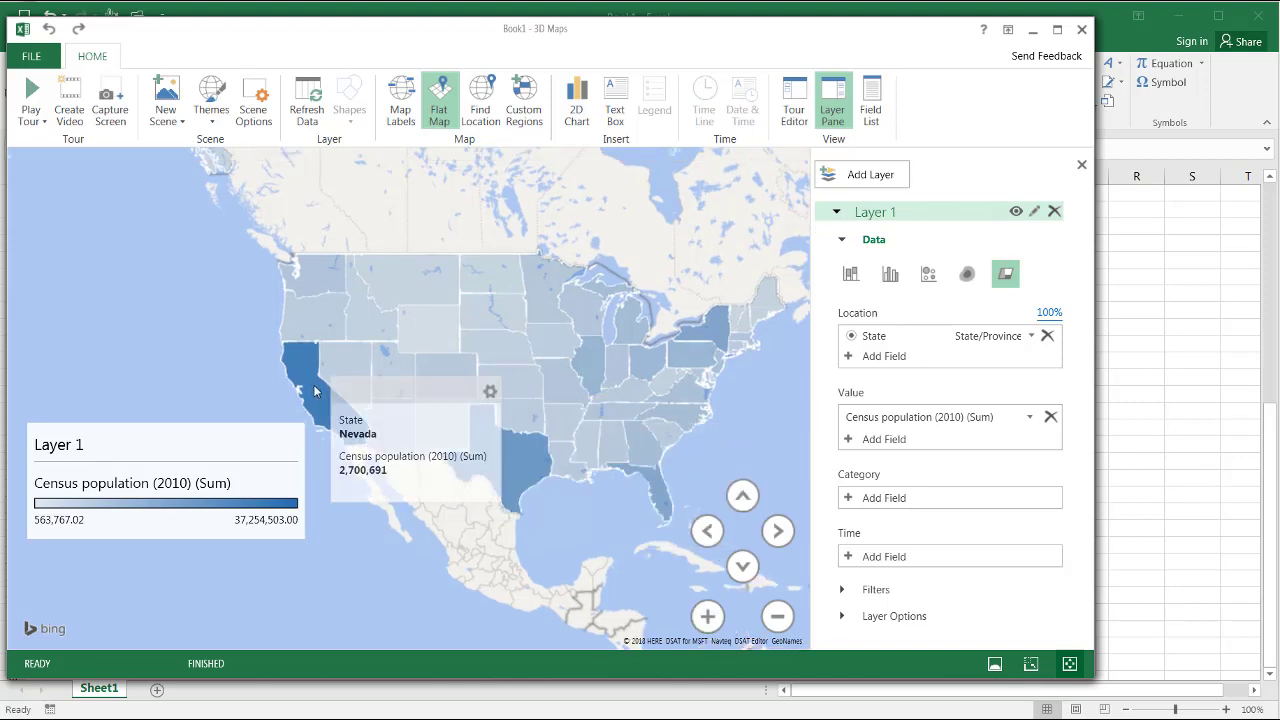
mouse_move(313, 391)
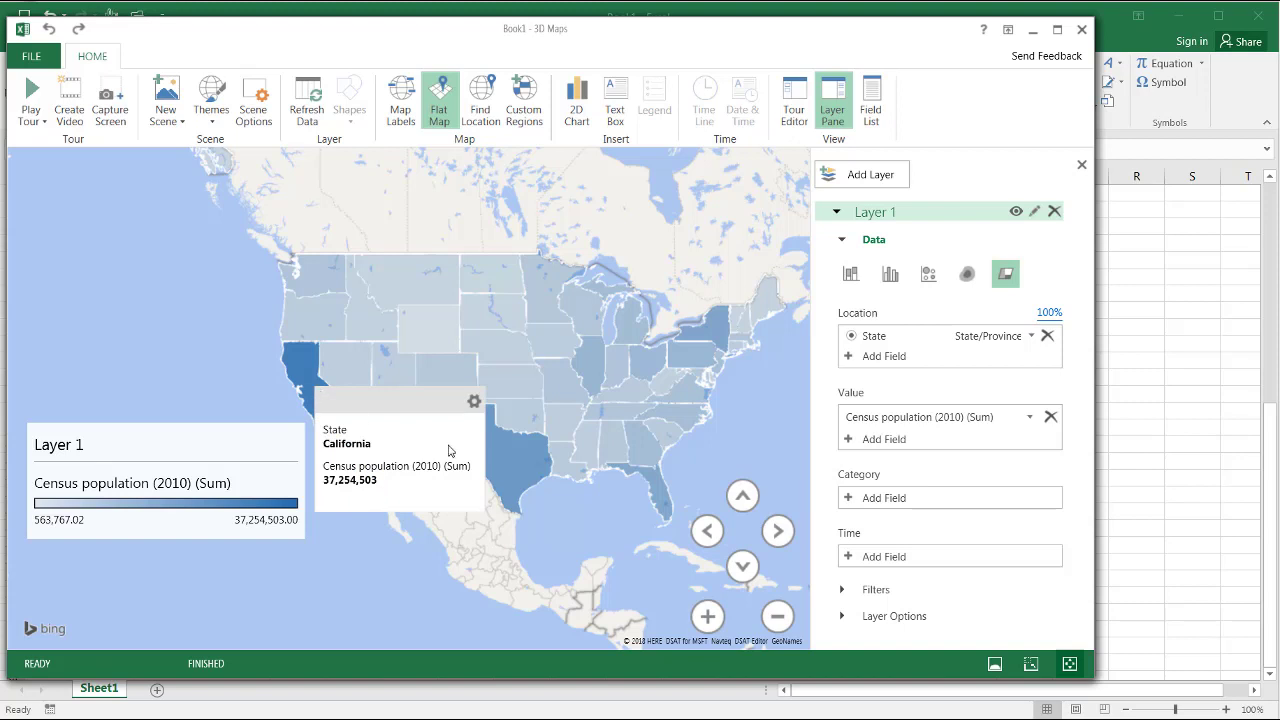
mouse_move(517, 460)
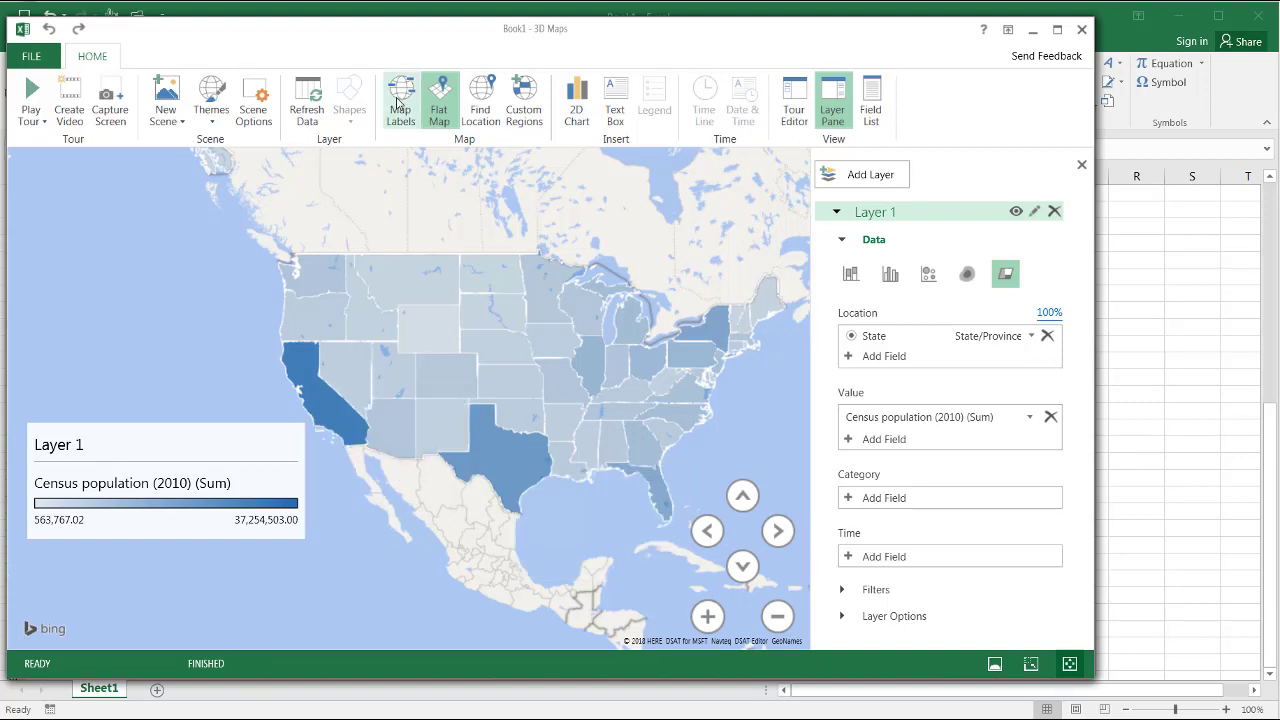
Turn on Map Labels, then pan and zoom out to frame the United States.
click(399, 103)
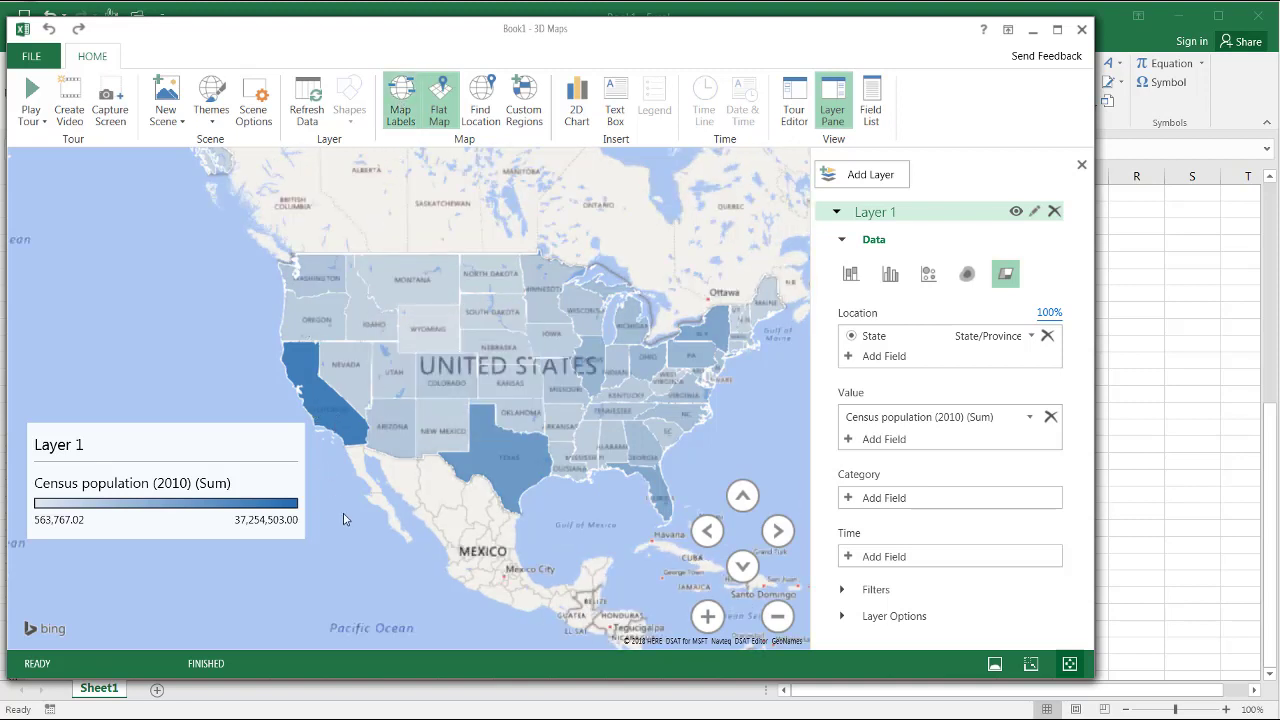
drag(343, 522, 368, 538)
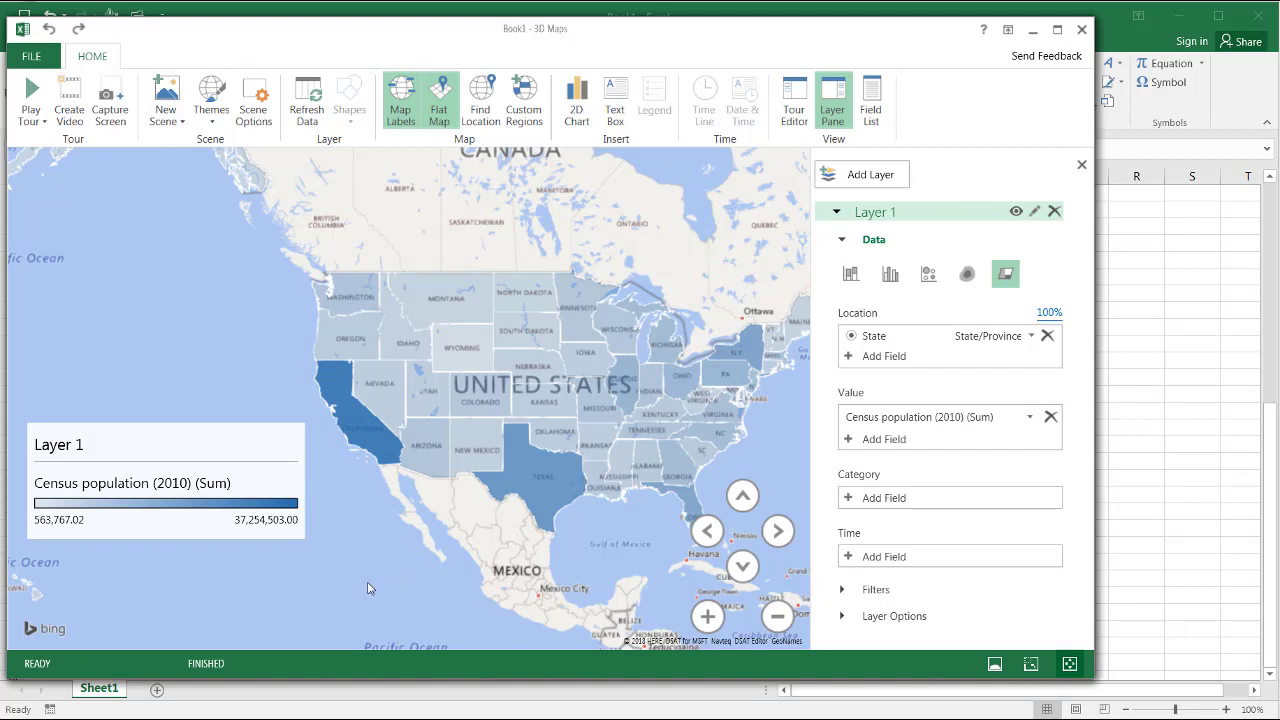
drag(368, 586, 430, 606)
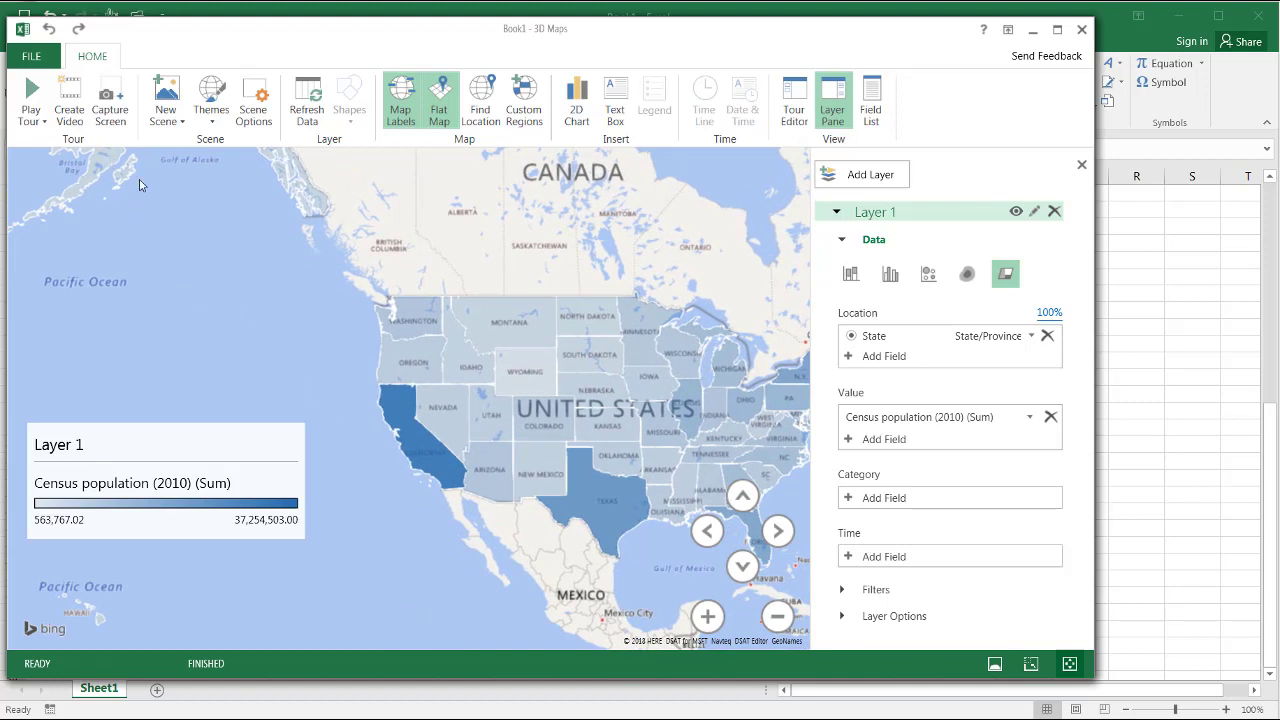
click(776, 616)
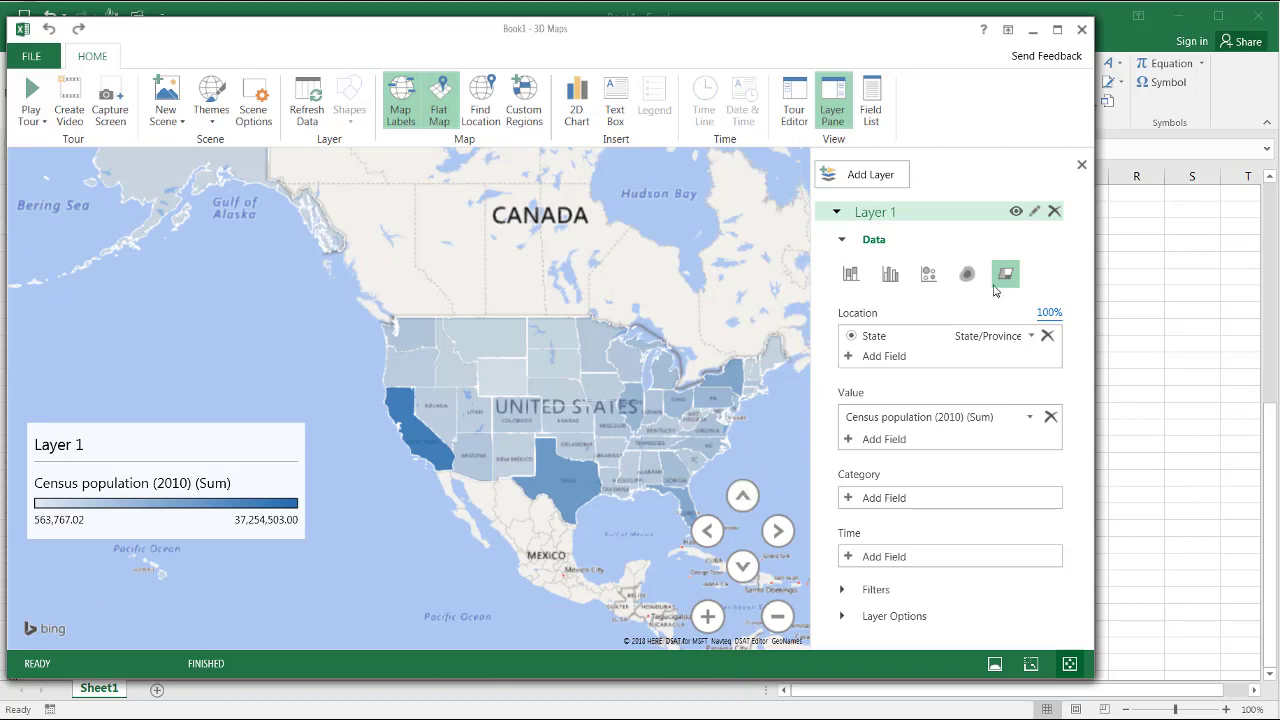
click(1081, 164)
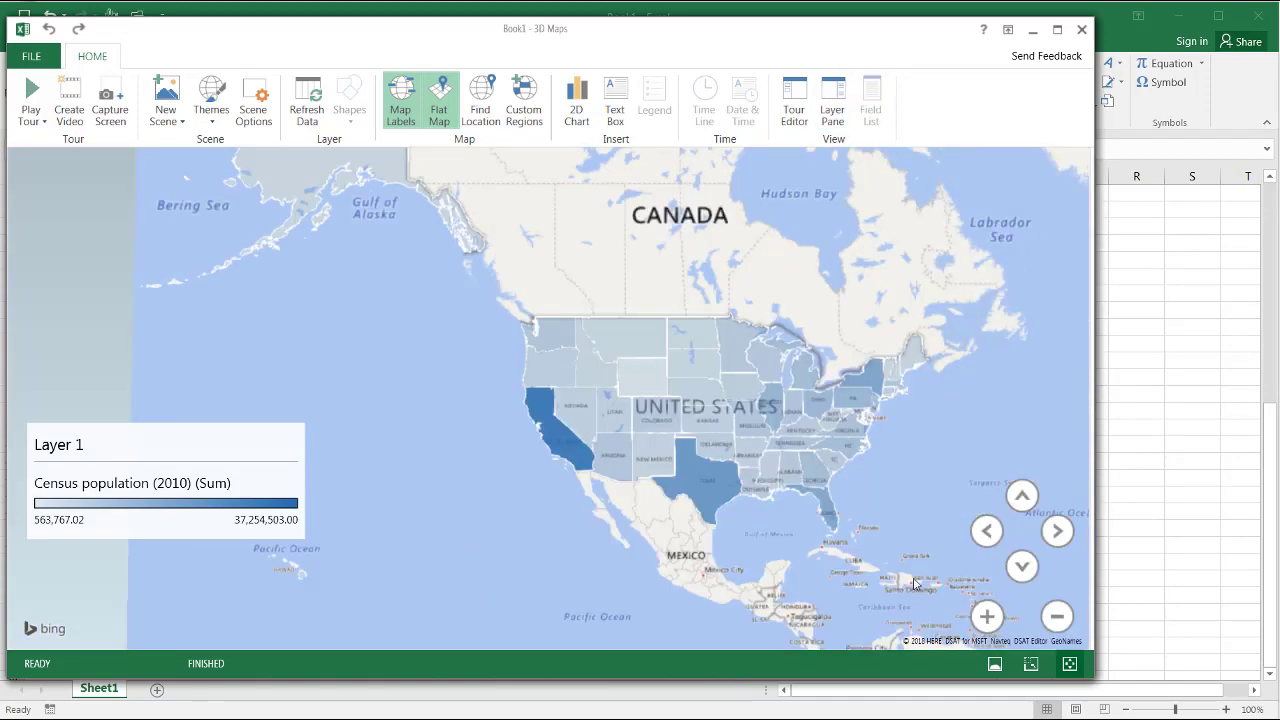
drag(852, 465, 729, 523)
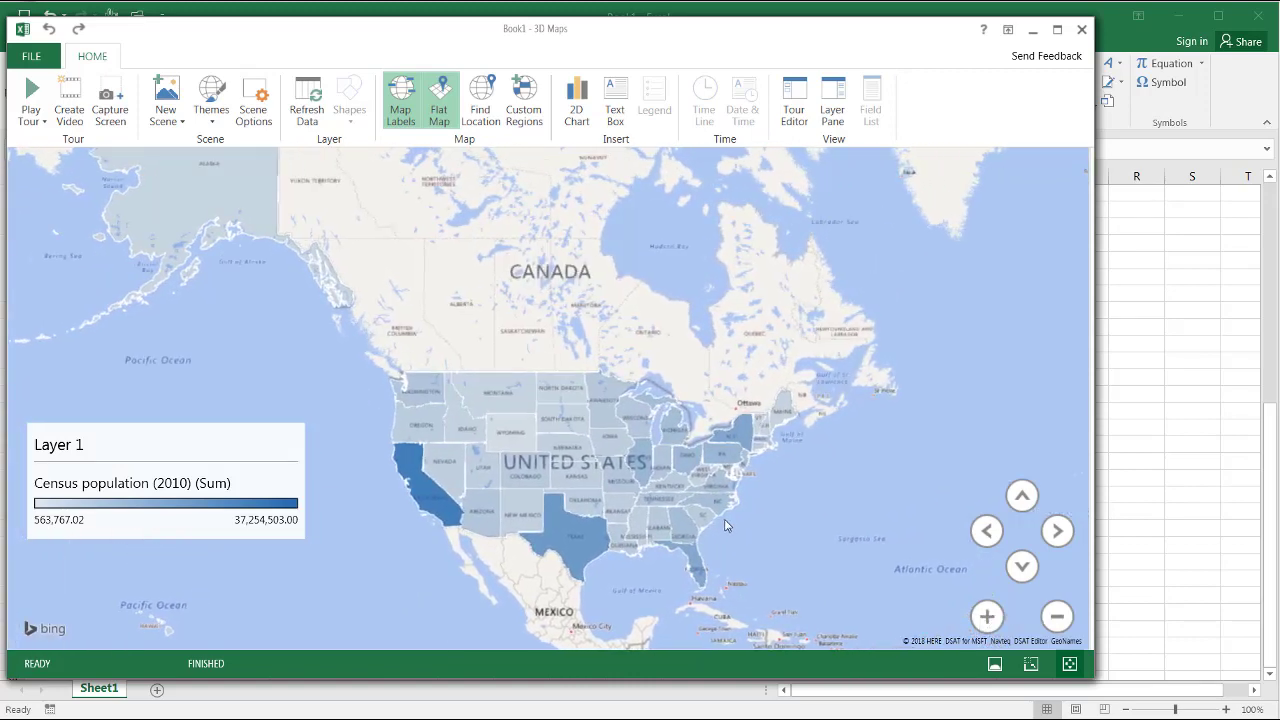
click(217, 437)
drag(217, 437, 885, 208)
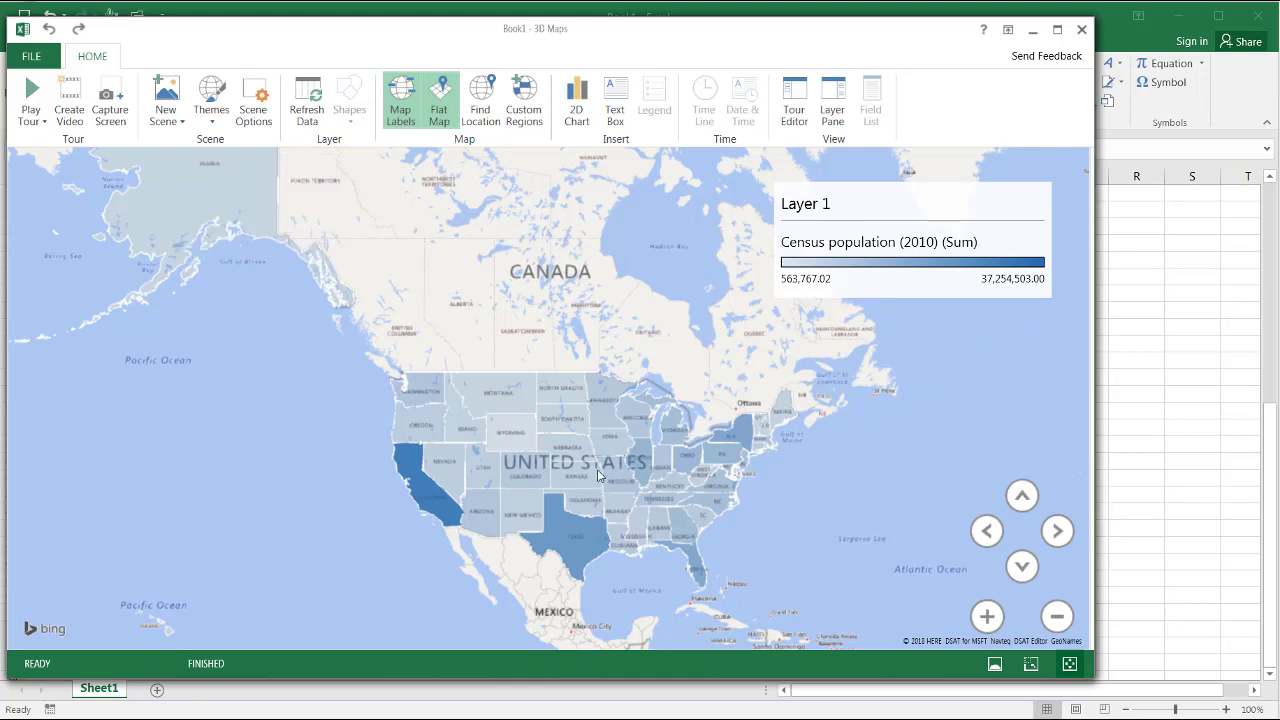
Apply the Modern map theme from the Themes gallery.
mouse_move(597, 470)
click(213, 118)
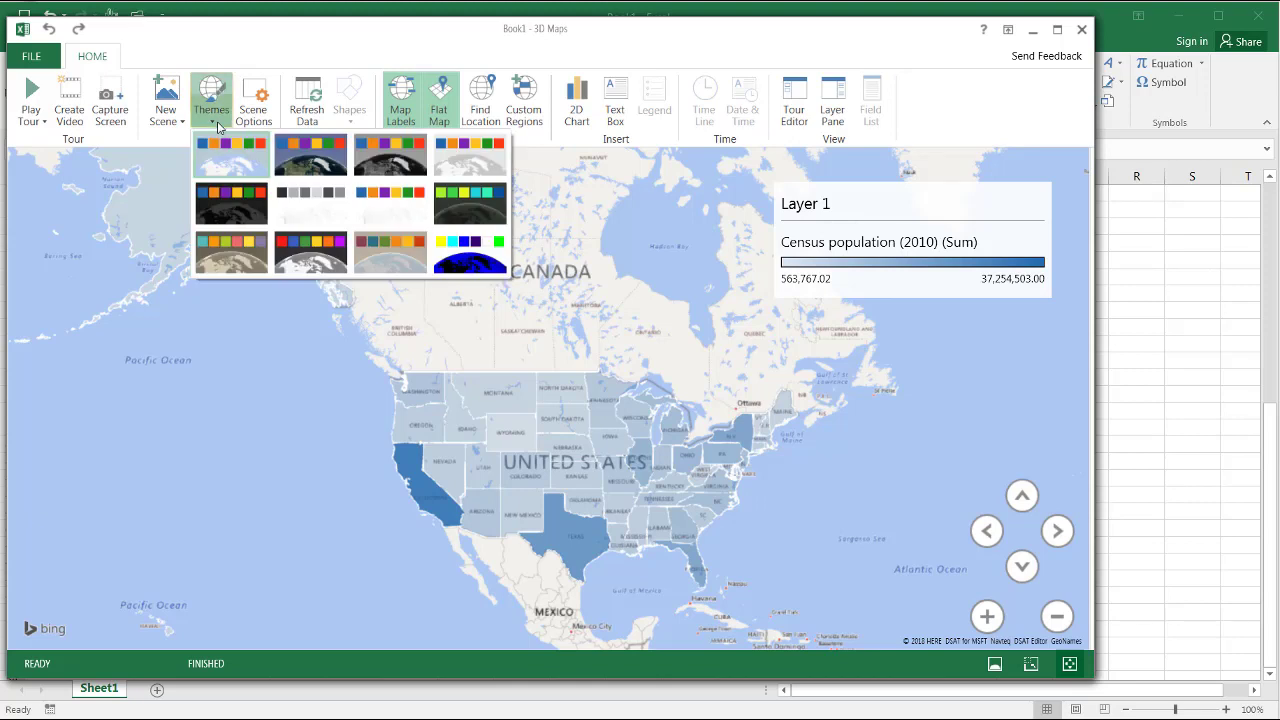
click(300, 253)
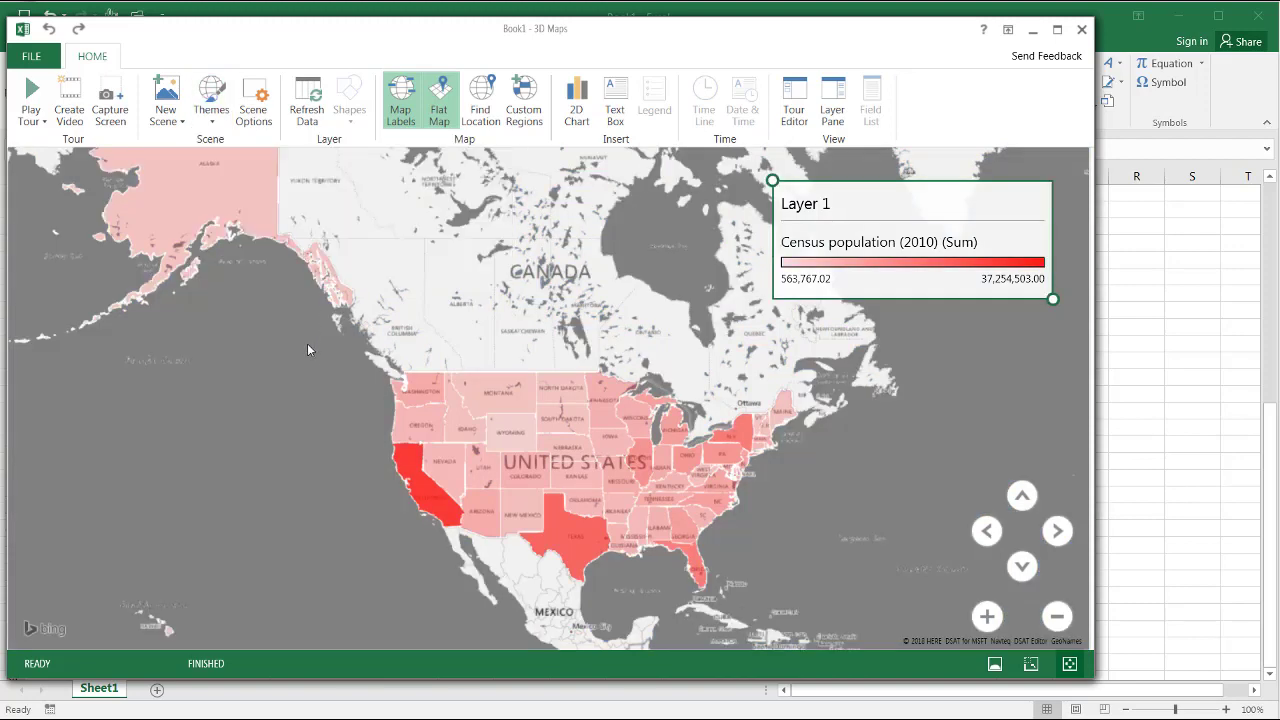
mouse_move(595, 498)
Show the Tour 1 scene list, restore the blue Power Map theme, and return to the 3-D globe.
click(796, 98)
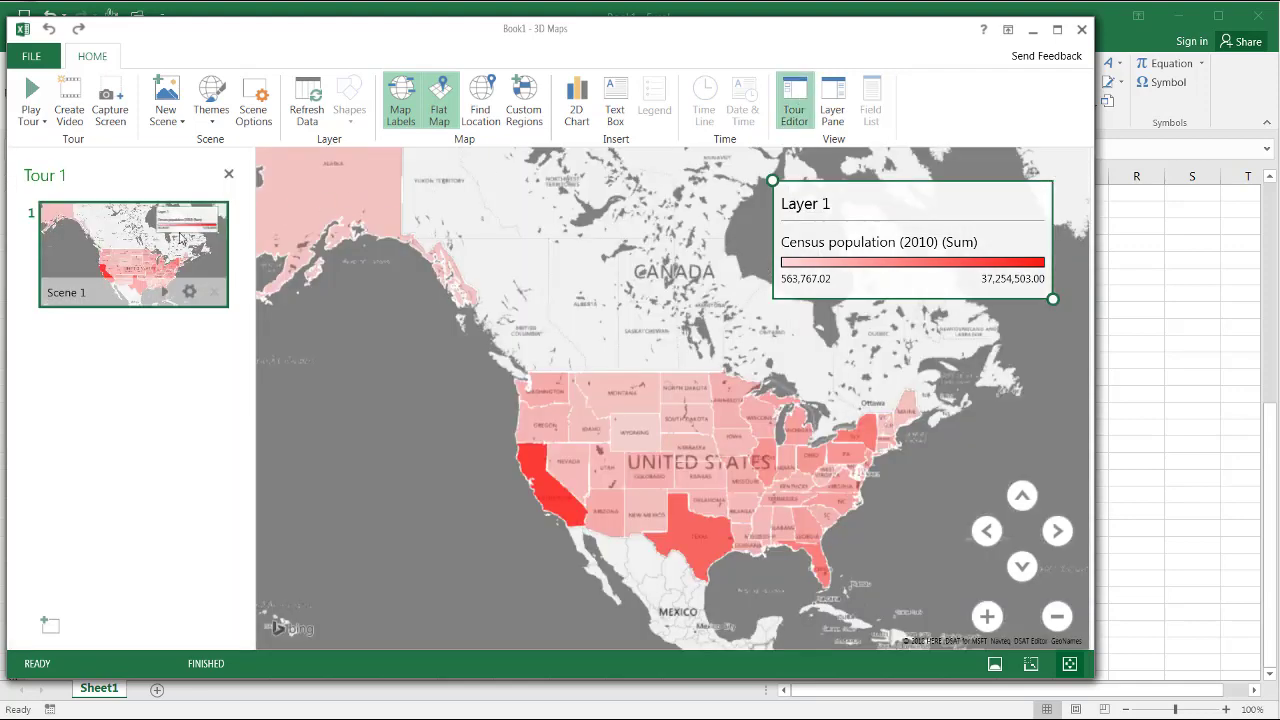
click(208, 118)
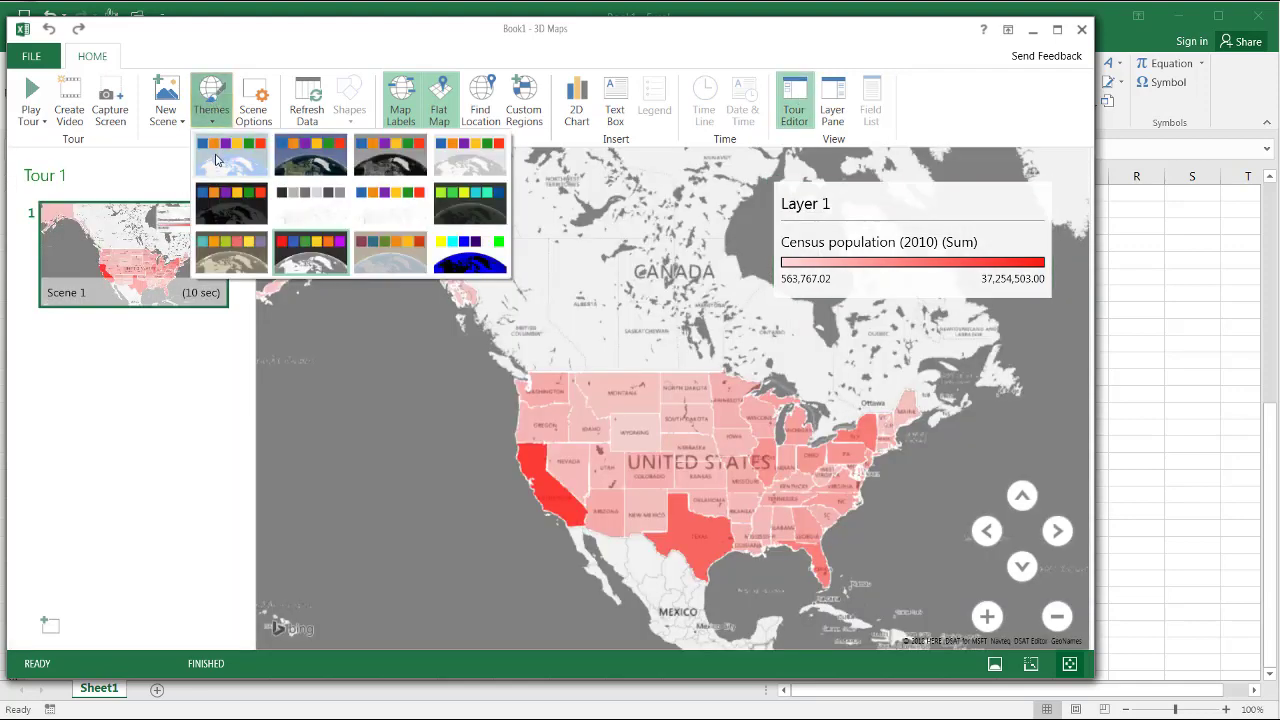
click(217, 161)
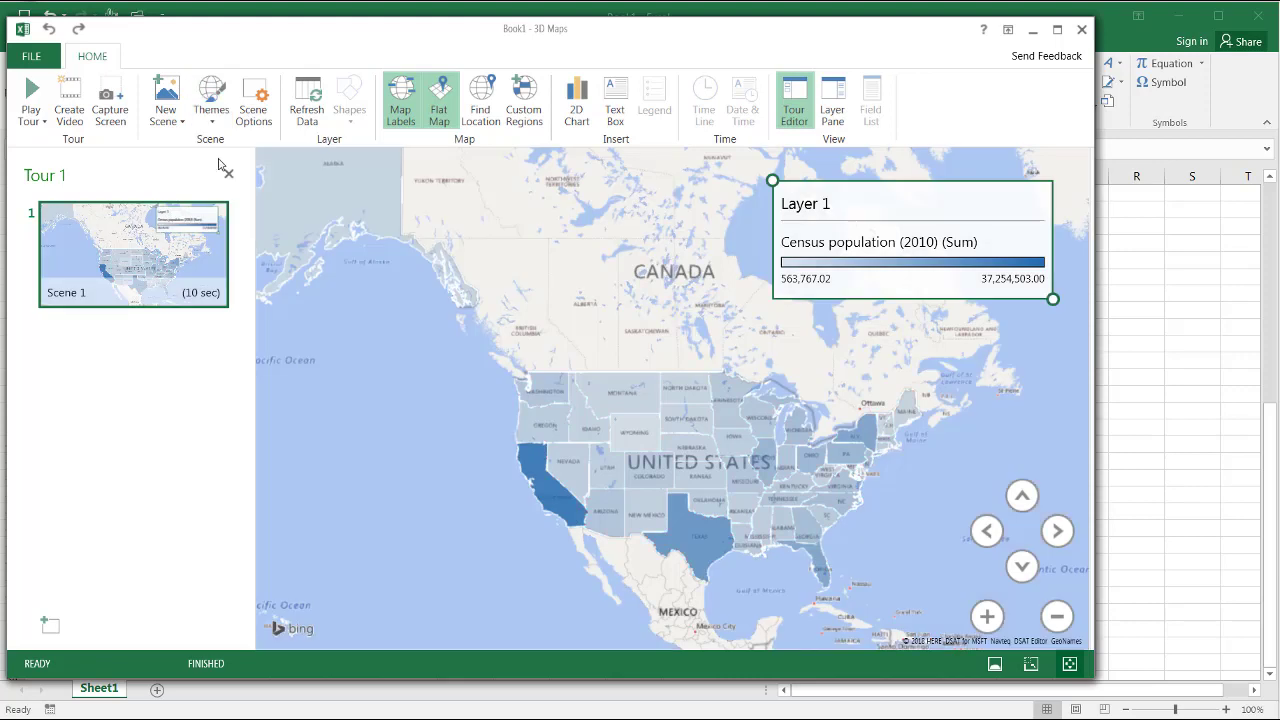
click(440, 97)
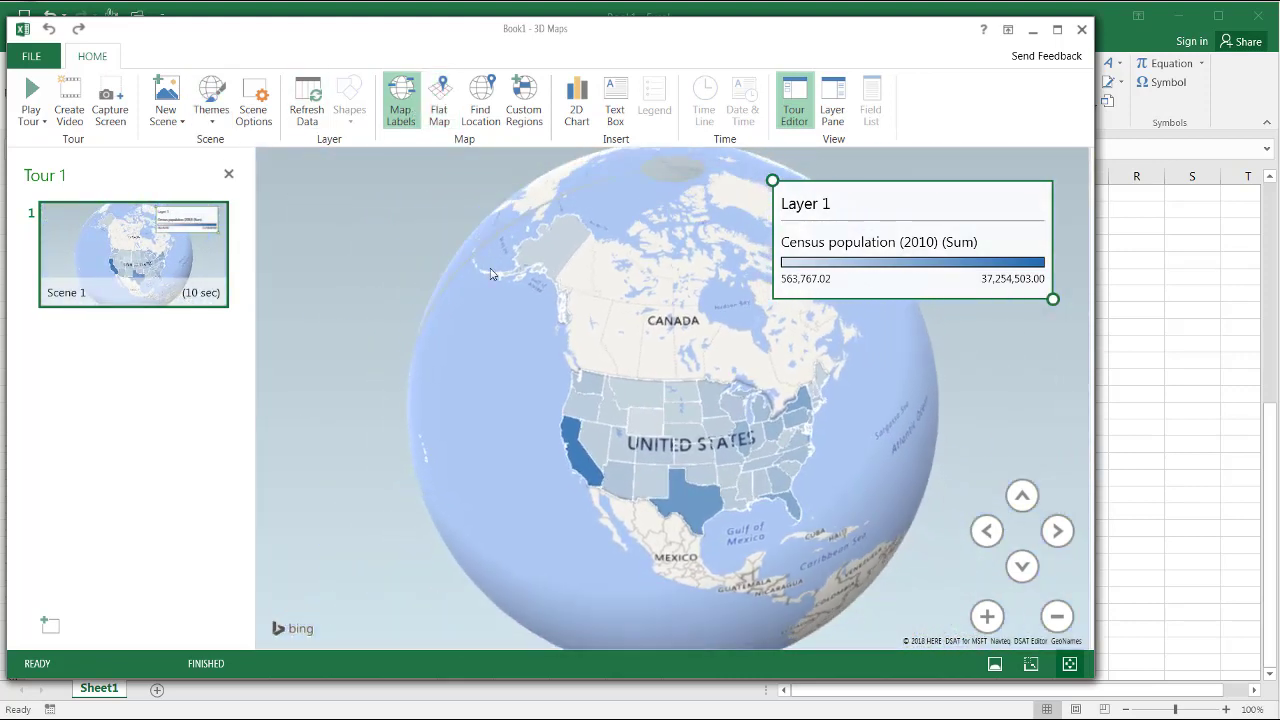
mouse_move(186, 295)
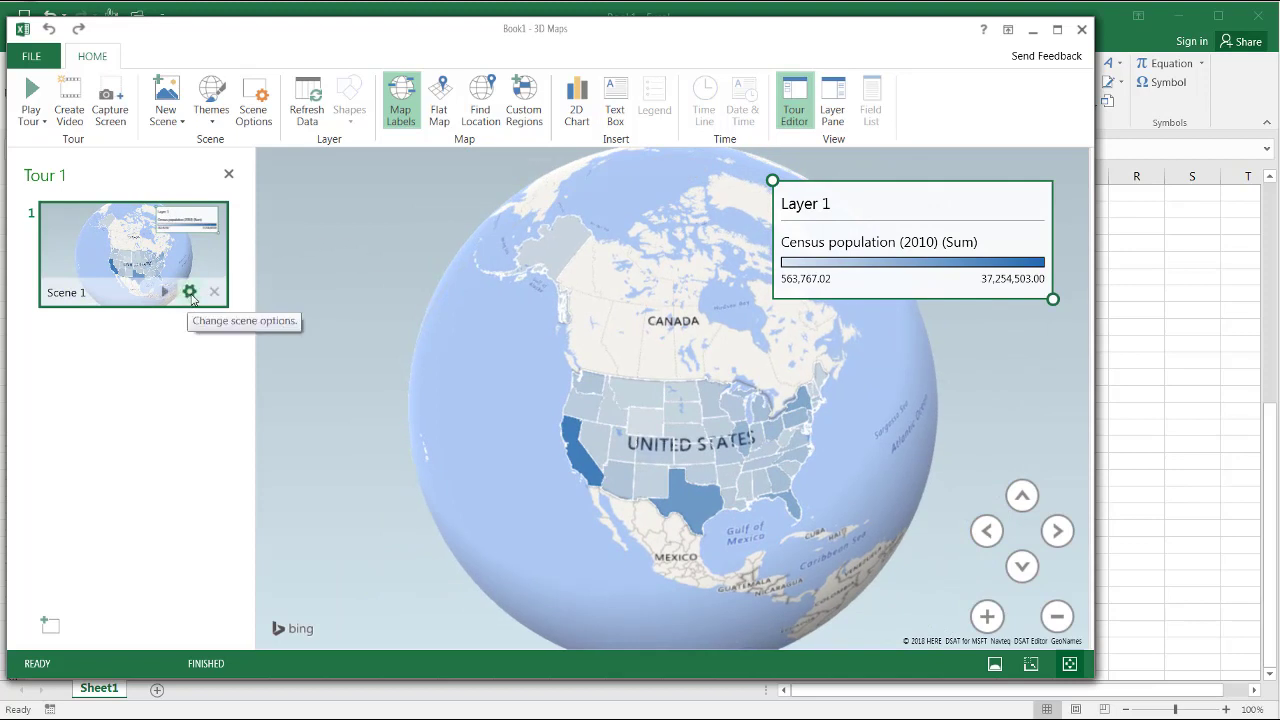
Give Scene 1 the Dolly transition effect and a 5-second scene duration.
click(190, 292)
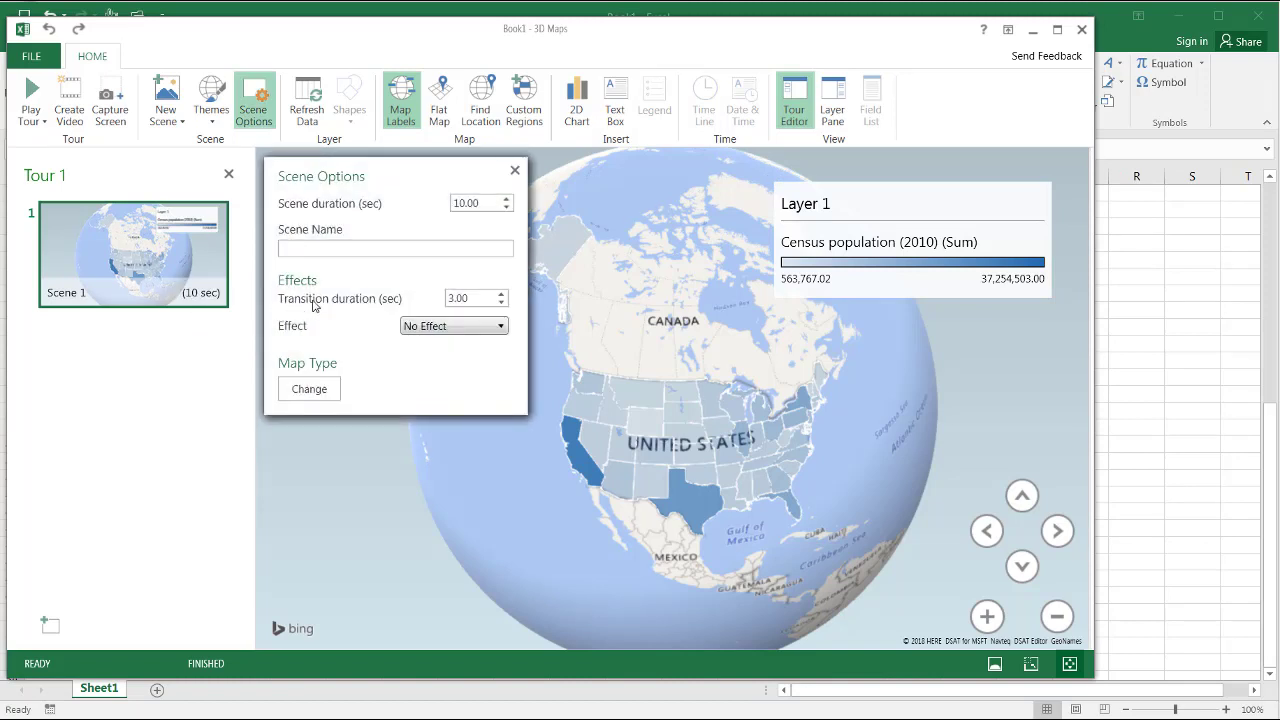
click(489, 331)
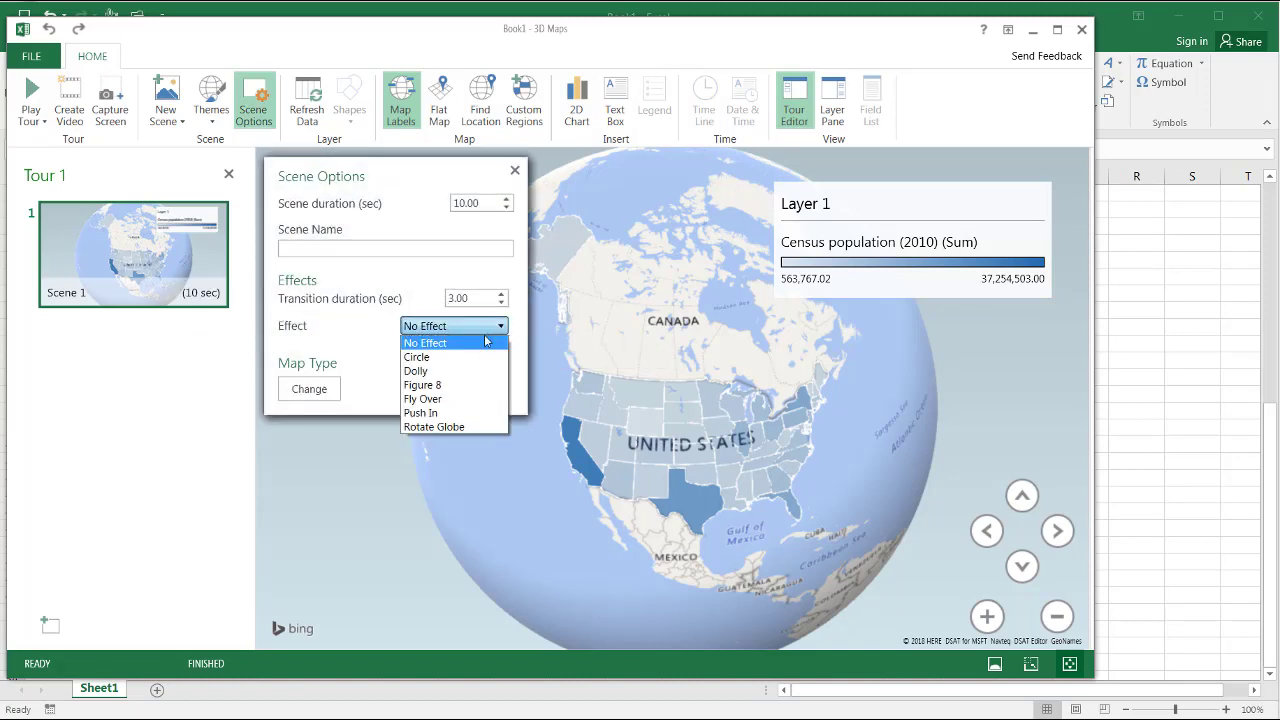
click(467, 372)
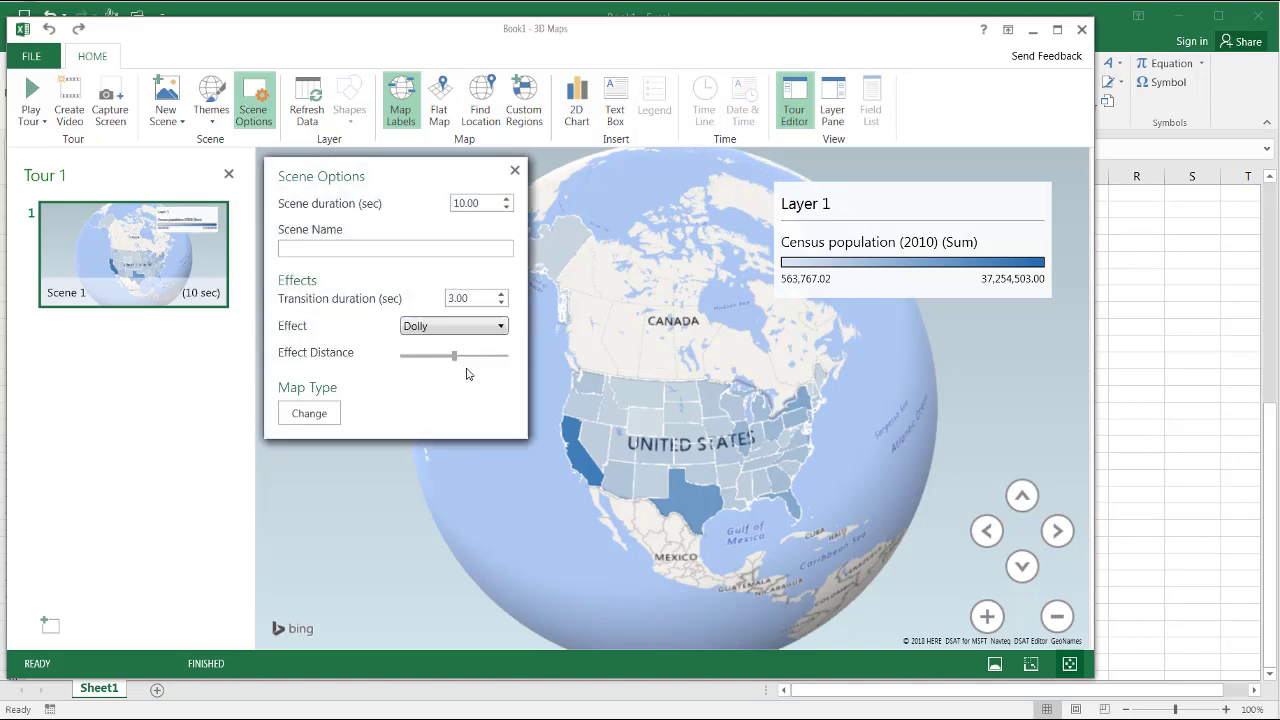
click(488, 202)
text(5)
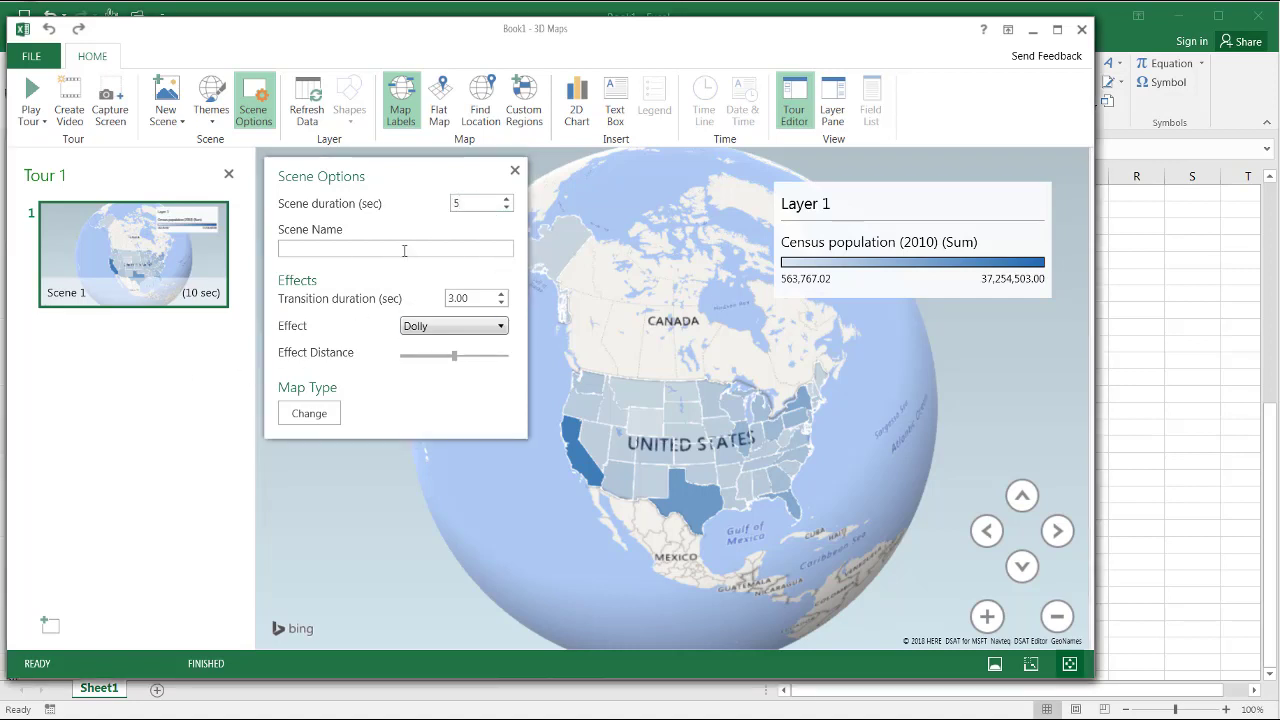
click(515, 171)
mouse_move(150, 256)
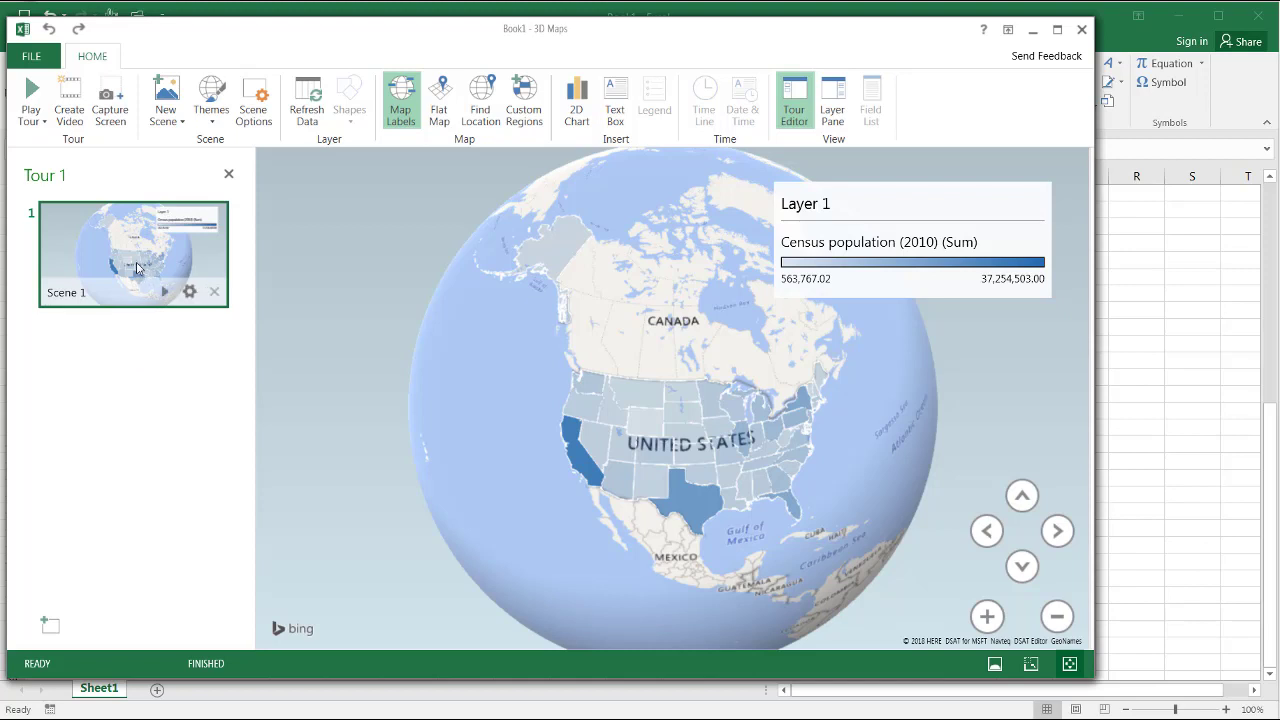
Add Scene 2 as a copy of Scene 1 and show it as a flat map.
click(181, 120)
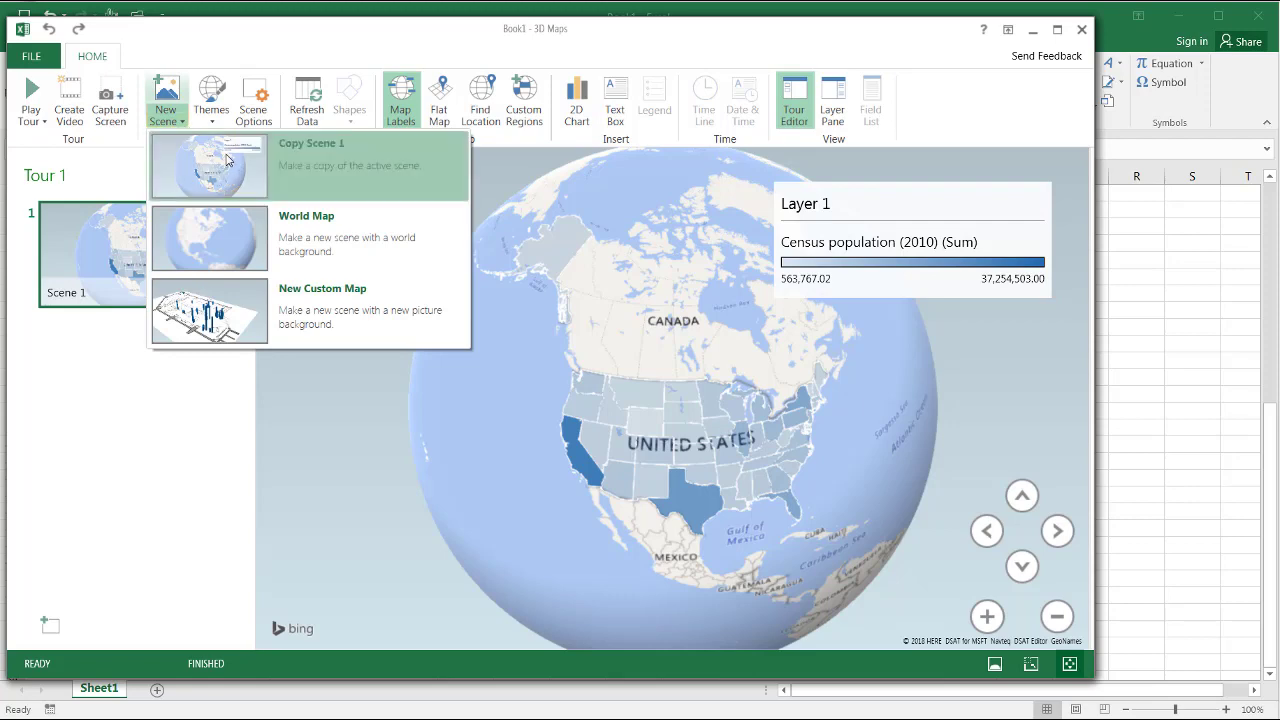
click(227, 160)
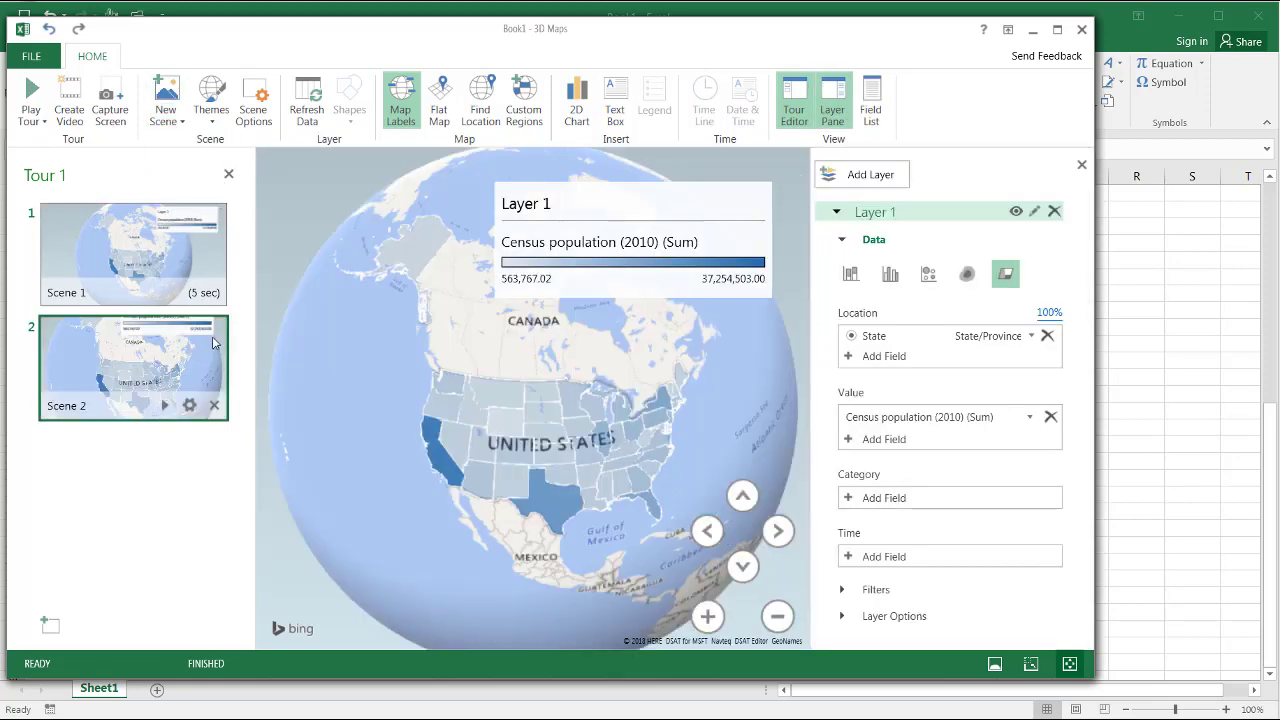
click(441, 110)
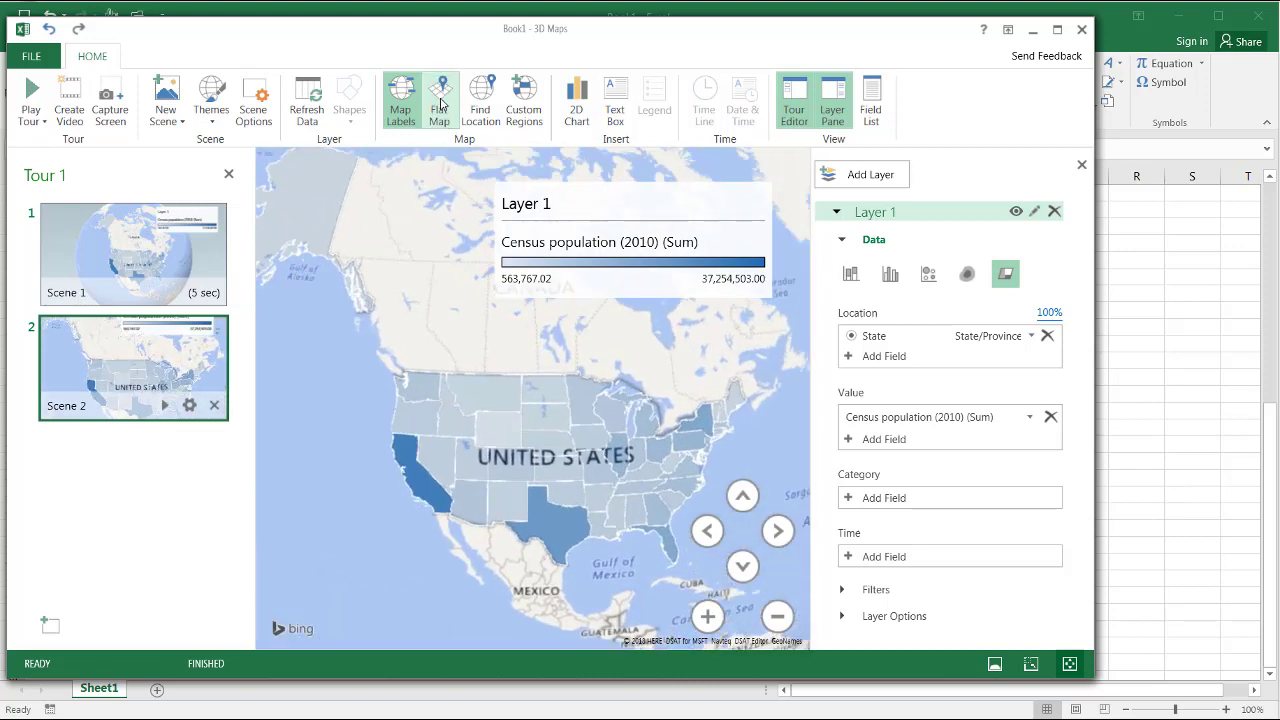
Apply the red-on-grey theme to Scene 2 and close the Tour and Layer panes.
click(214, 122)
click(318, 265)
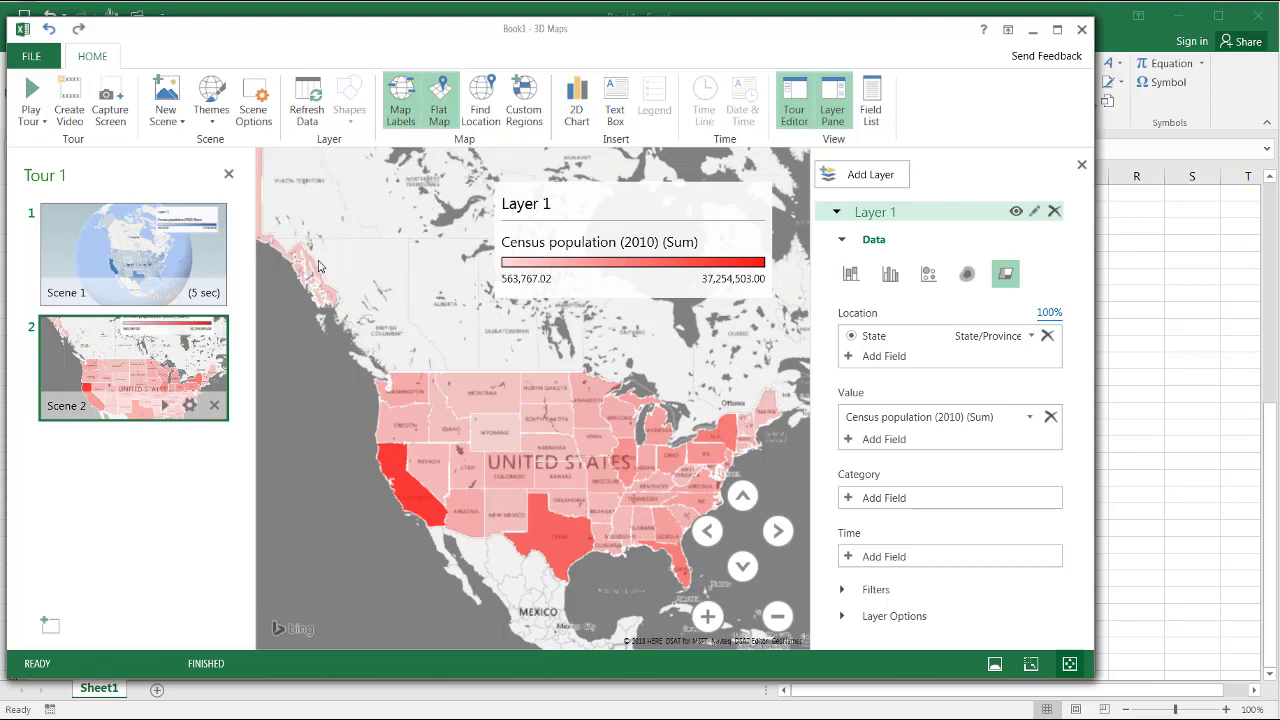
click(228, 175)
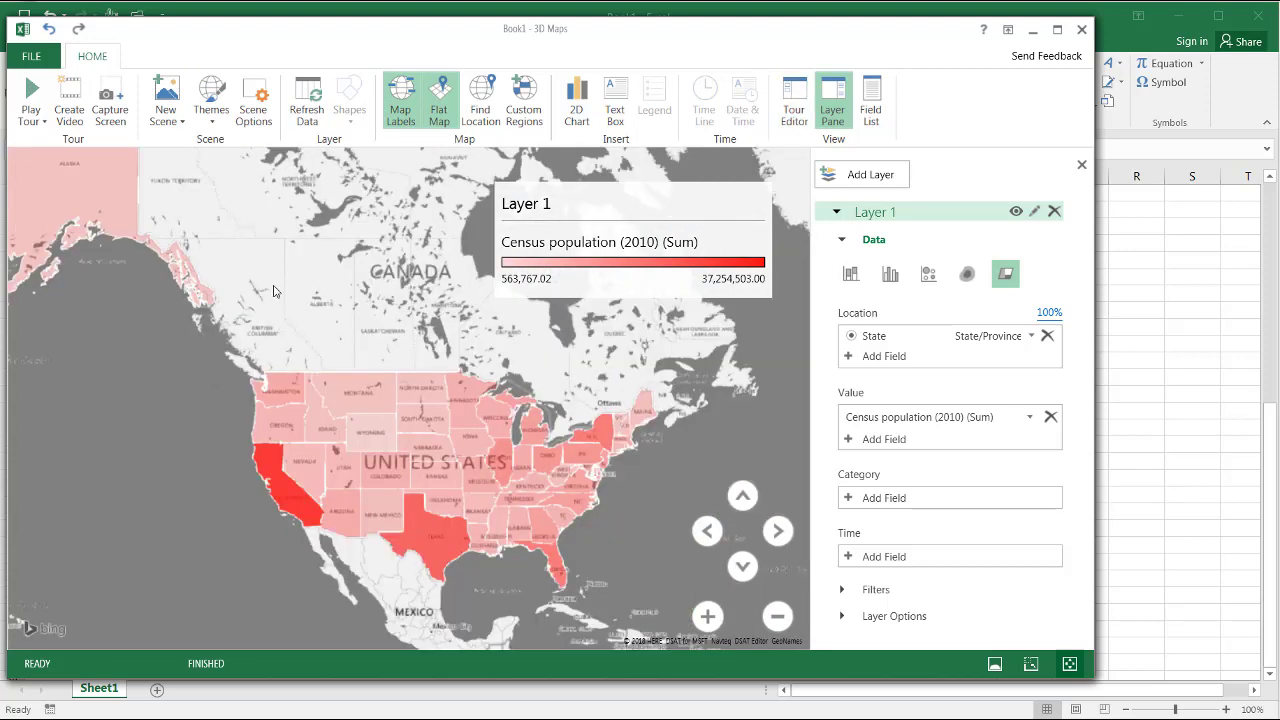
click(1081, 166)
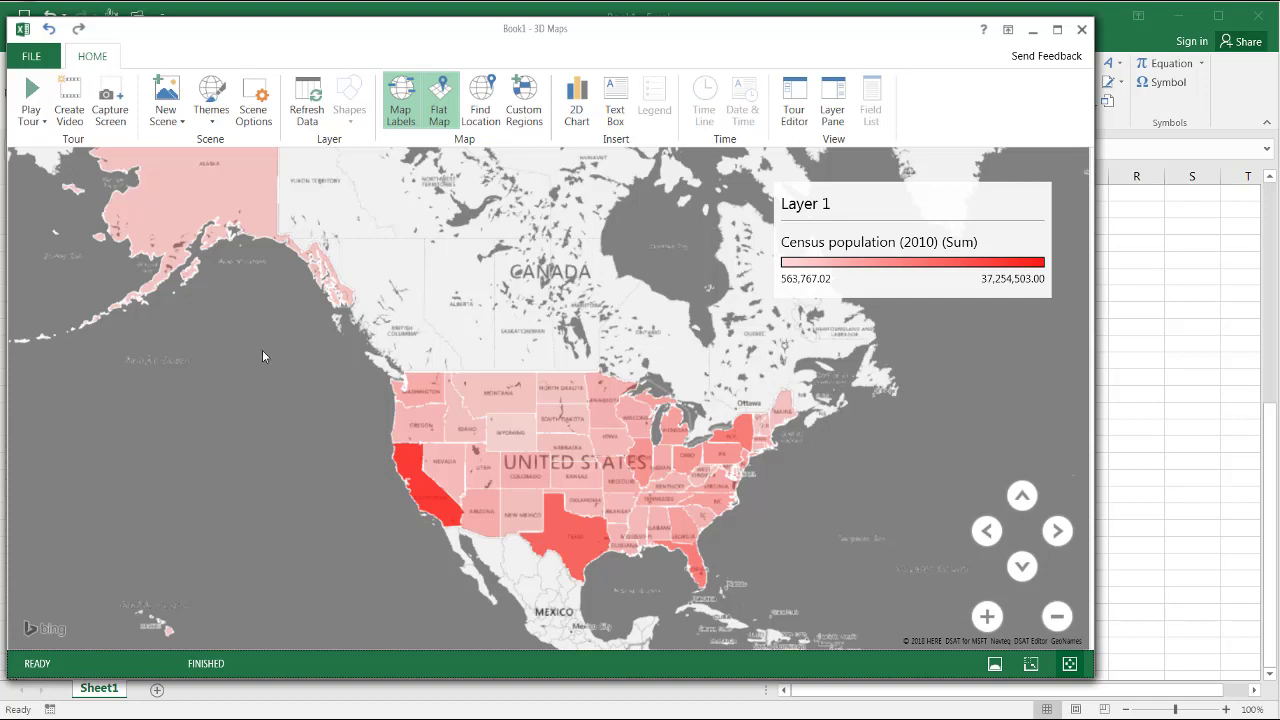
click(71, 98)
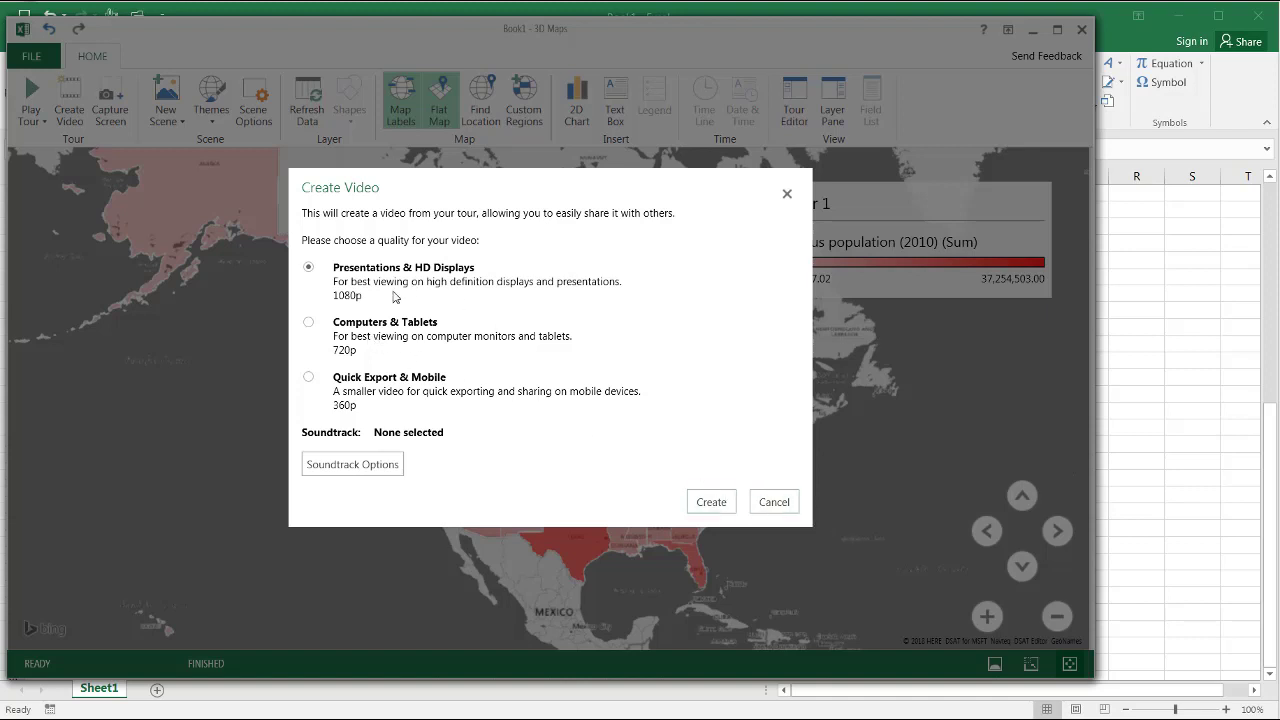
click(793, 507)
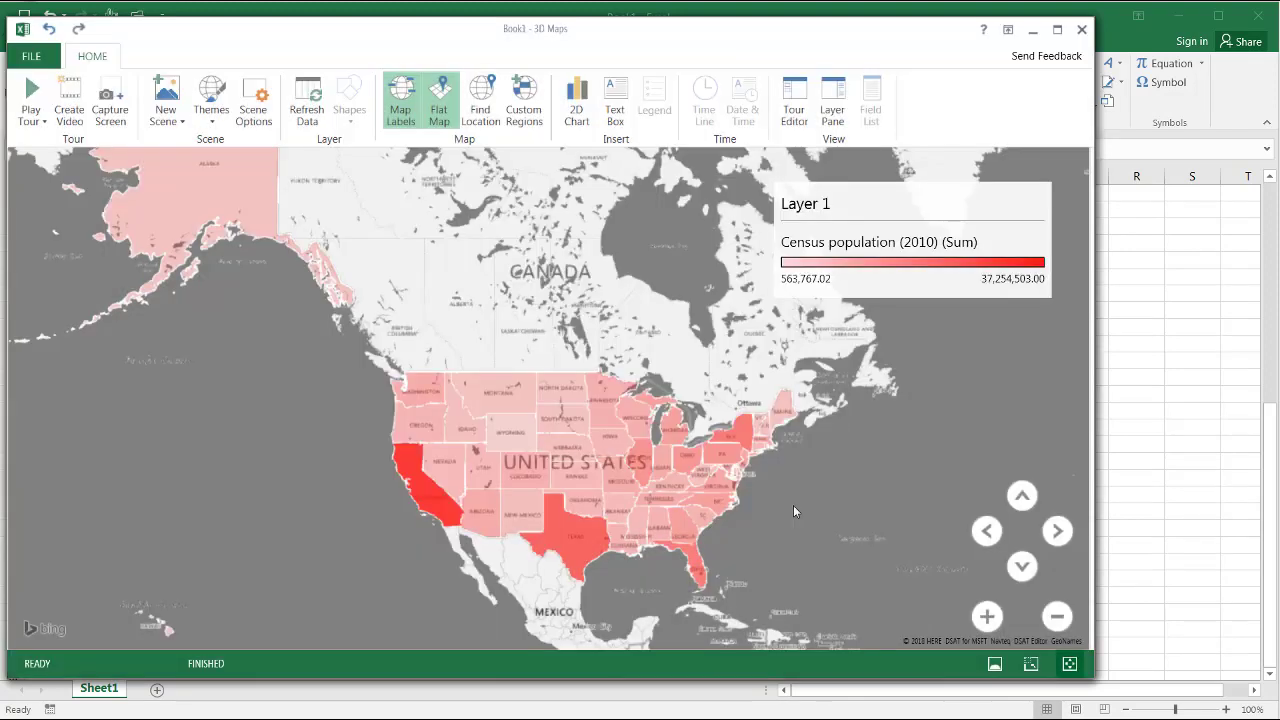